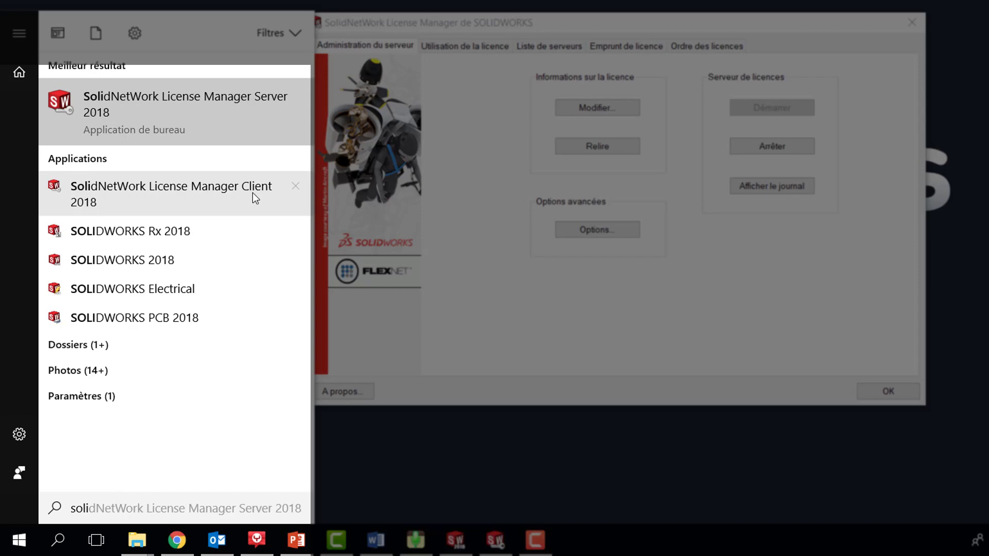
Open SolidNetWork License Manager Client 2018, compare it with the server administration window, and close the client window
{"action": "left_click", "coordinate": [252, 193]}
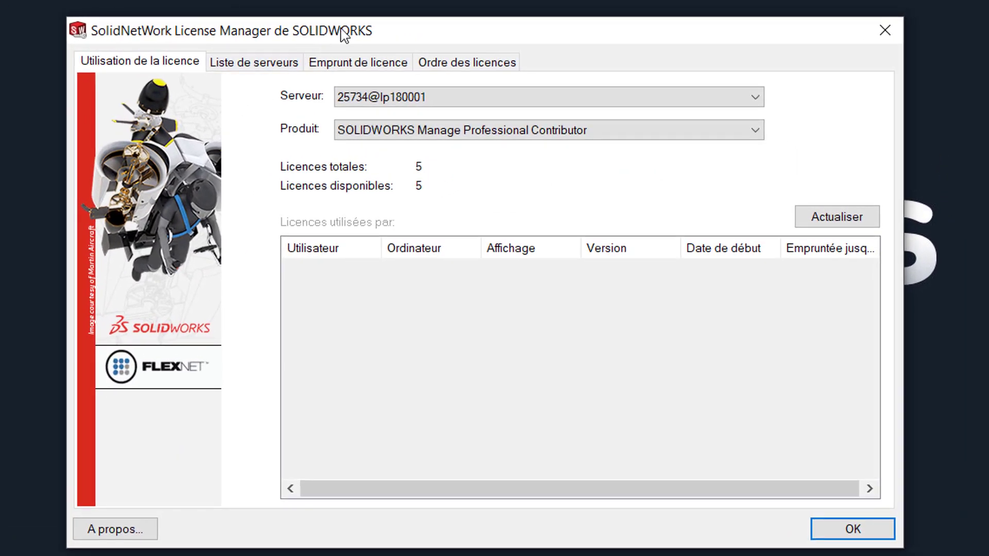
{"action": "left_click_drag", "start_coordinate": [344, 33], "coordinate": [347, 112]}
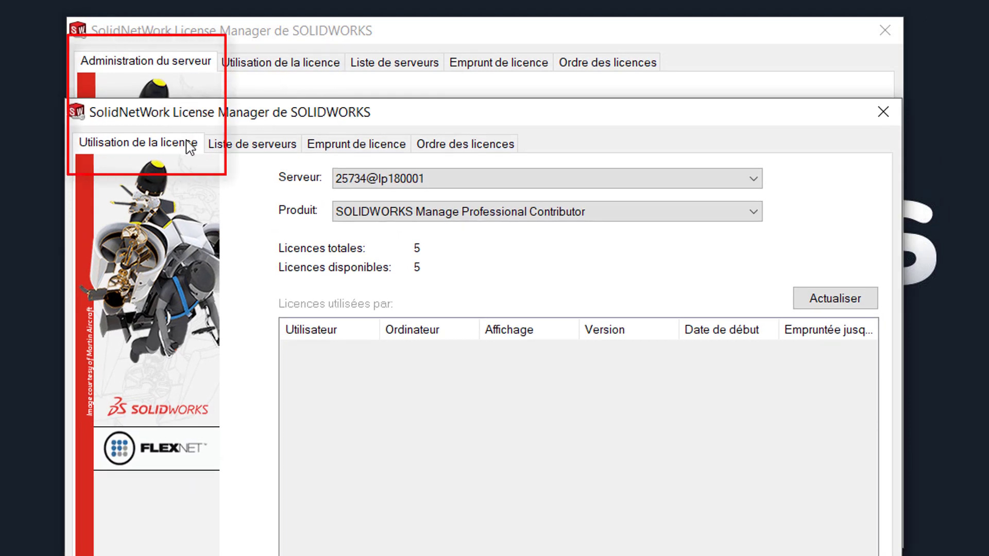
{"action": "left_click", "coordinate": [890, 120]}
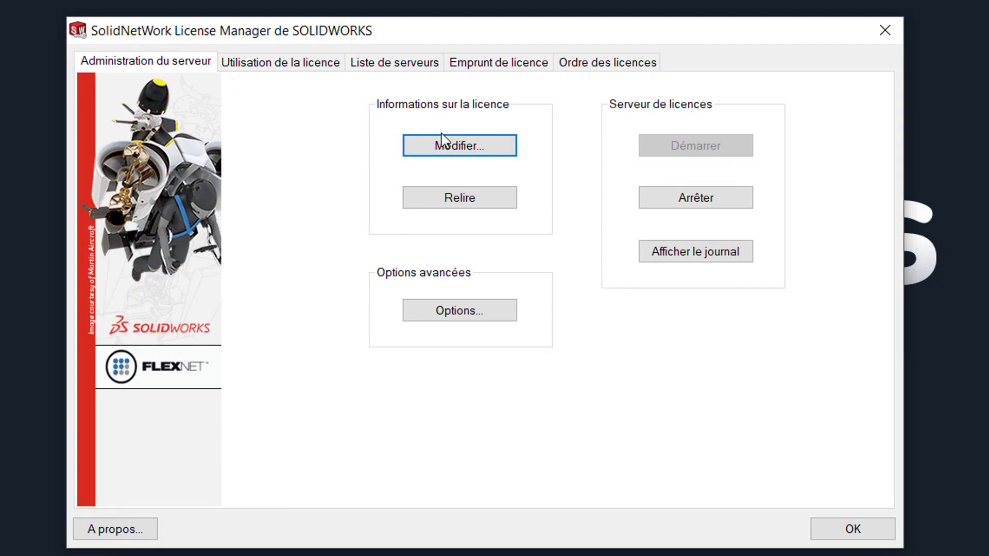
Deactivate the license server's products for transfer to a new or upgraded computer, automatically over the Internet
{"action": "left_click", "coordinate": [473, 148]}
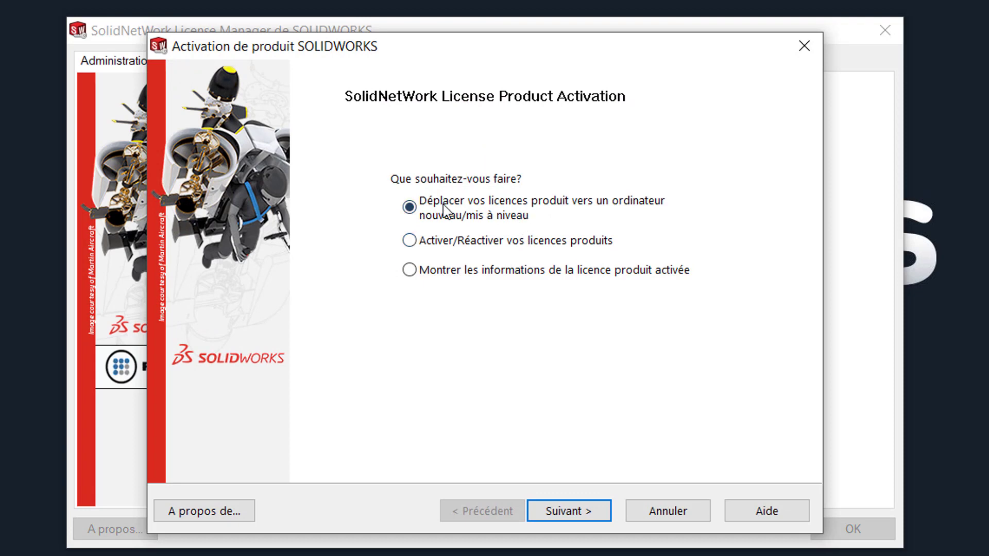
{"action": "left_click", "coordinate": [576, 516]}
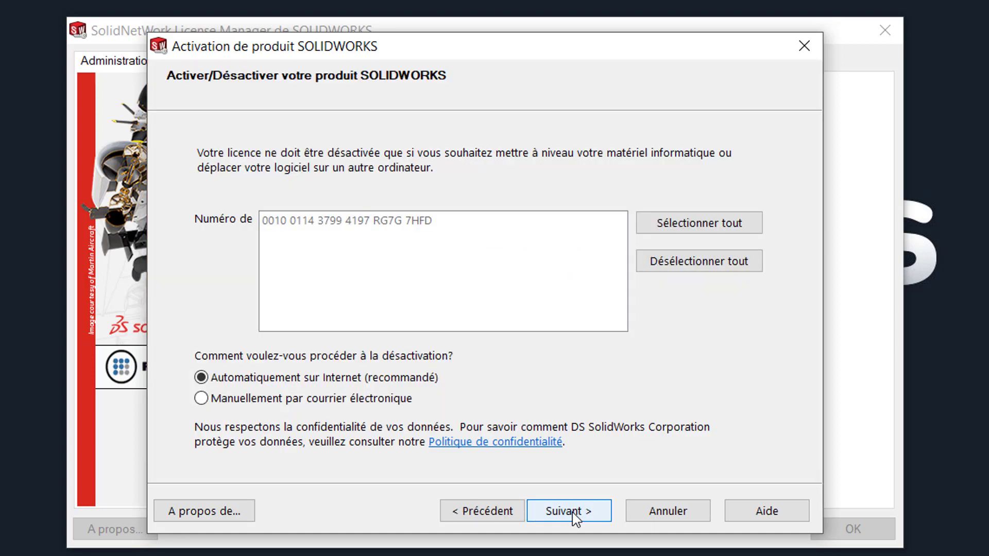
{"action": "left_click", "coordinate": [576, 516]}
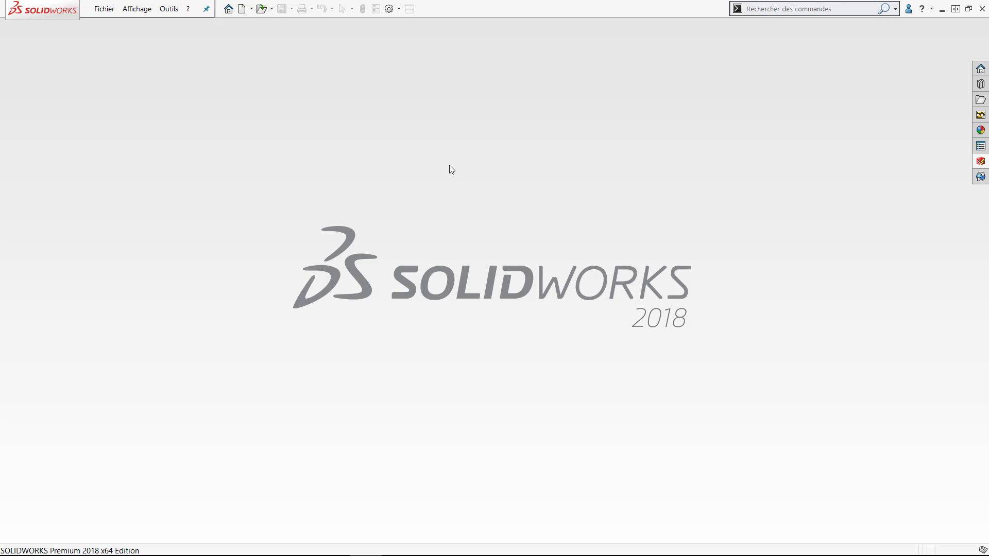
In SOLIDWORKS 2018, deactivate the SOLIDWORKS product license automatically over the Internet
{"action": "left_click", "coordinate": [188, 9]}
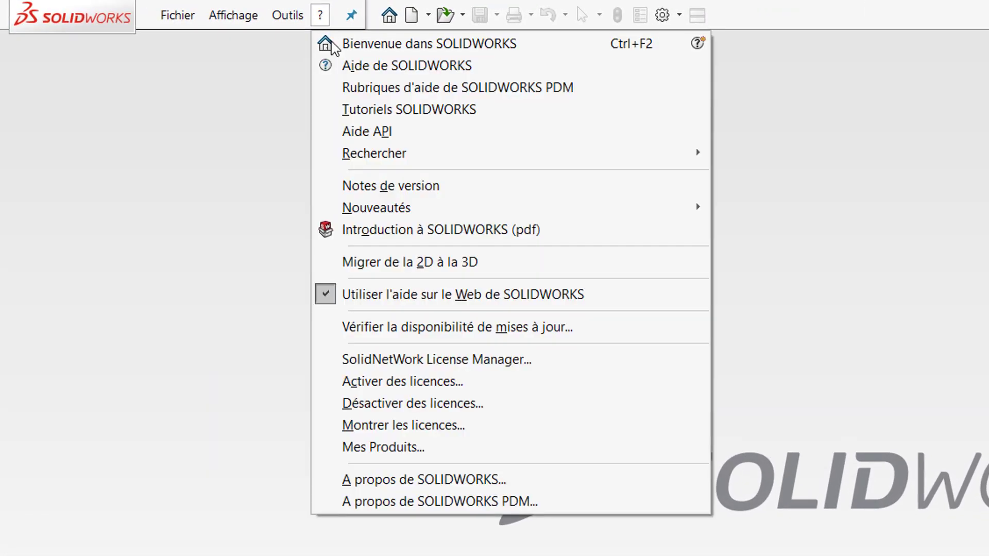
{"action": "left_click", "coordinate": [490, 405]}
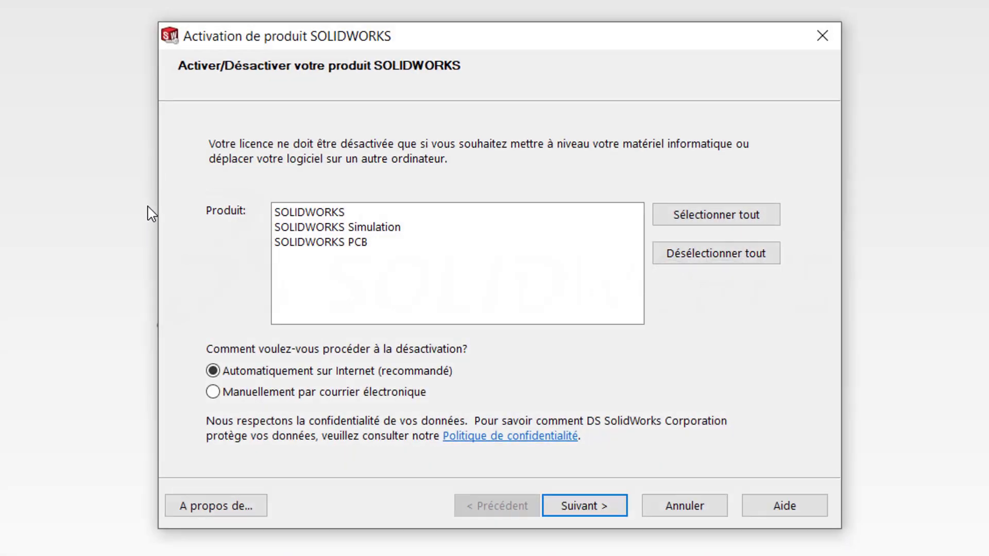
{"action": "left_click", "coordinate": [298, 212]}
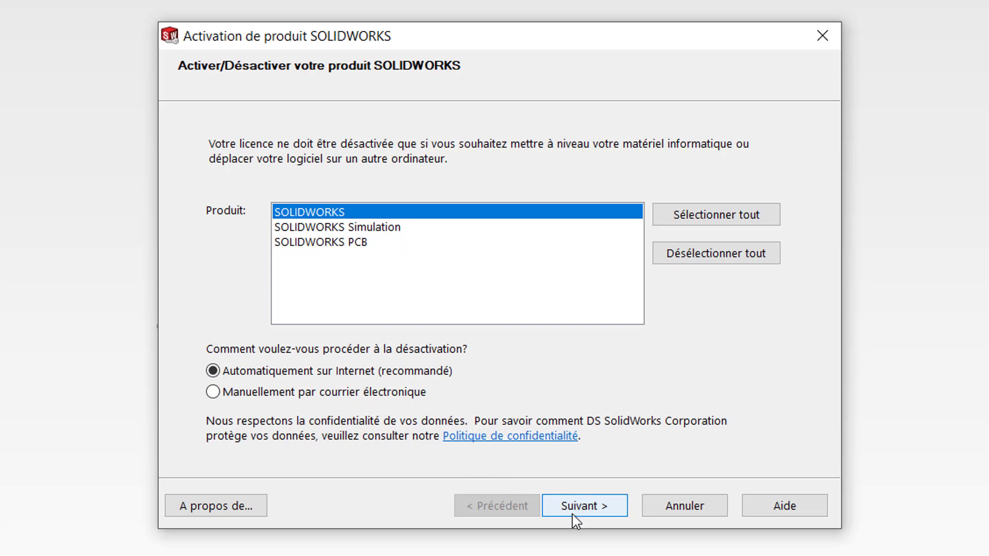
{"action": "left_click", "coordinate": [574, 513]}
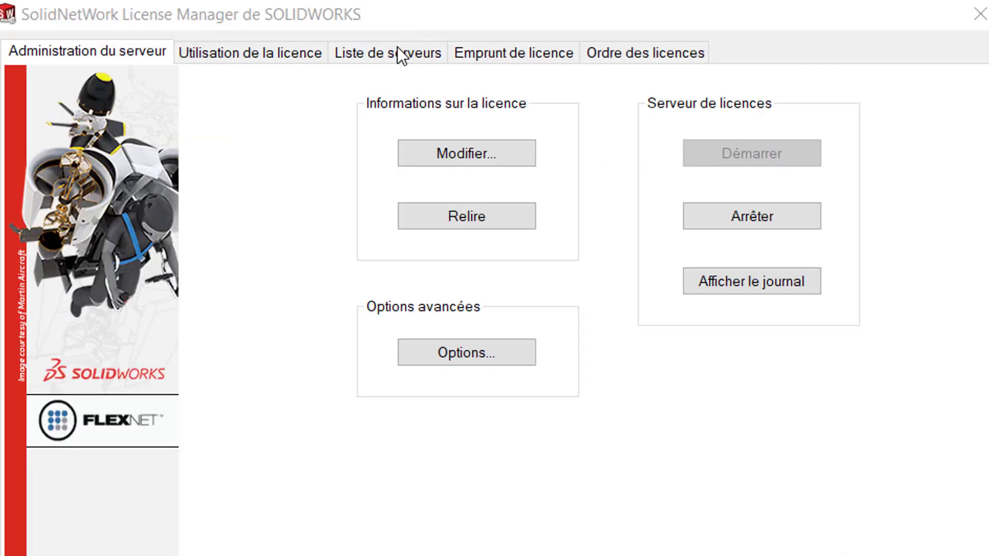
Check the license usage of SOLIDWORKS PDM Professional CAD Editor & Web in SolidNetWork License Manager and refresh it
{"action": "left_click", "coordinate": [287, 58]}
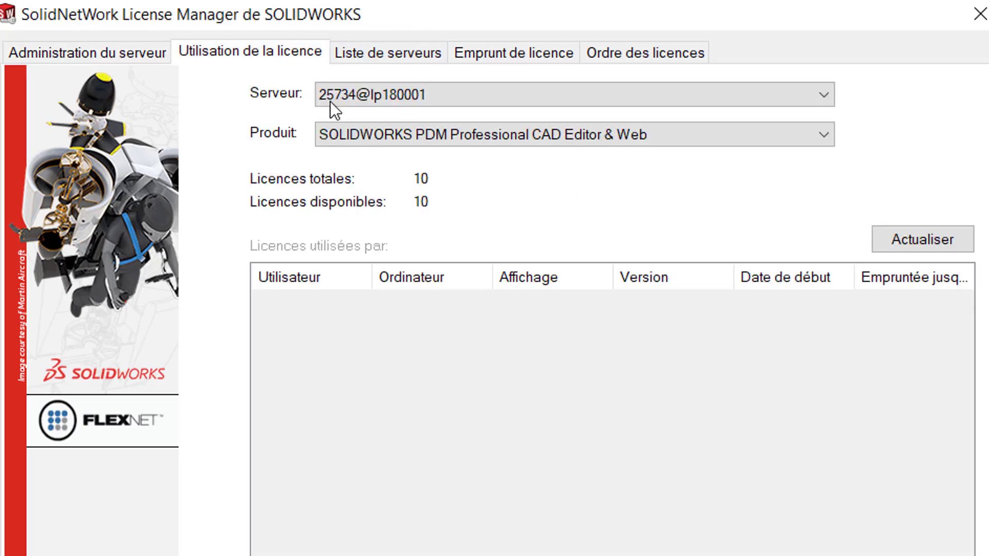
{"action": "left_click", "coordinate": [422, 138]}
{"action": "left_click", "coordinate": [439, 204]}
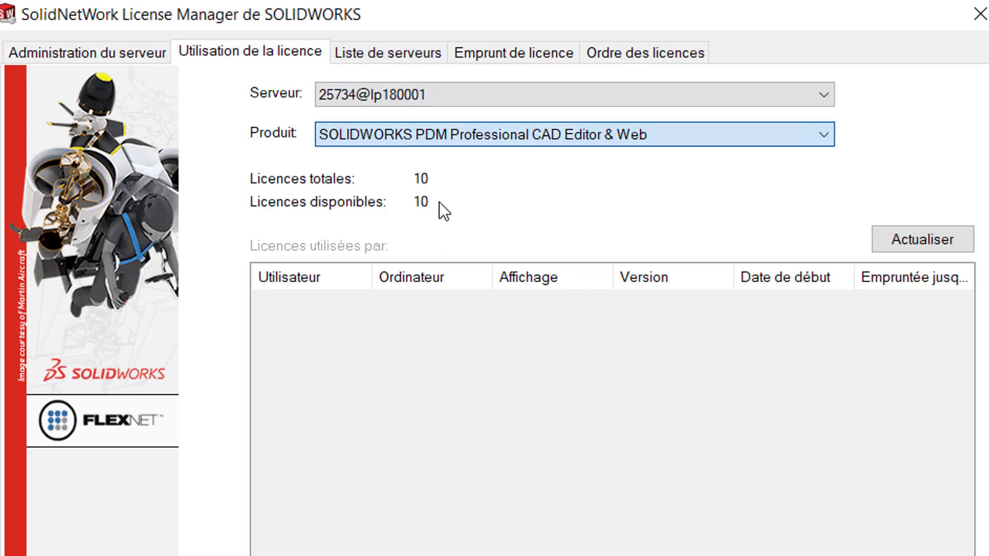
{"action": "left_click", "coordinate": [879, 240]}
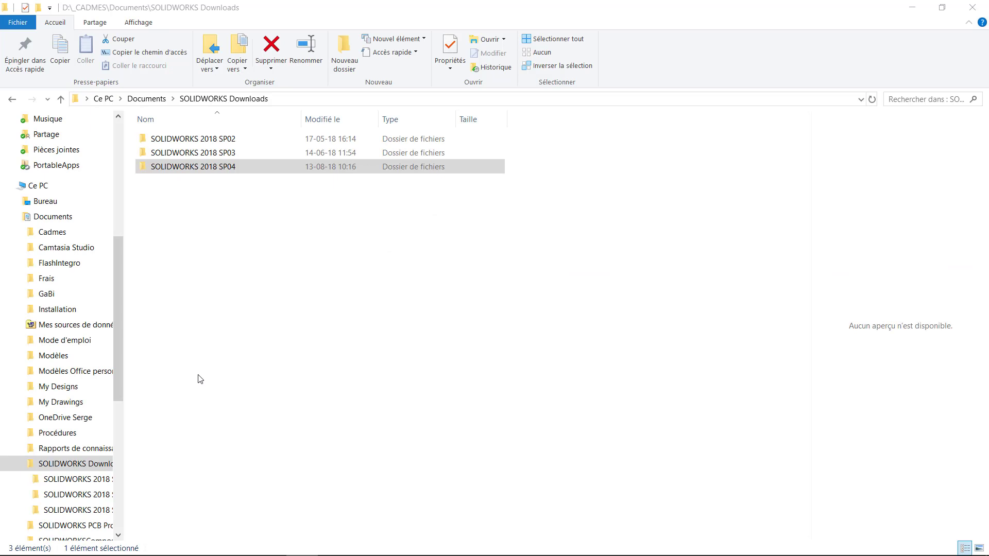
Switch to File Explorer, open the SOLIDWORKS 2018 SP04 download folder, and run setup as administrator
{"action": "left_click", "coordinate": [201, 379]}
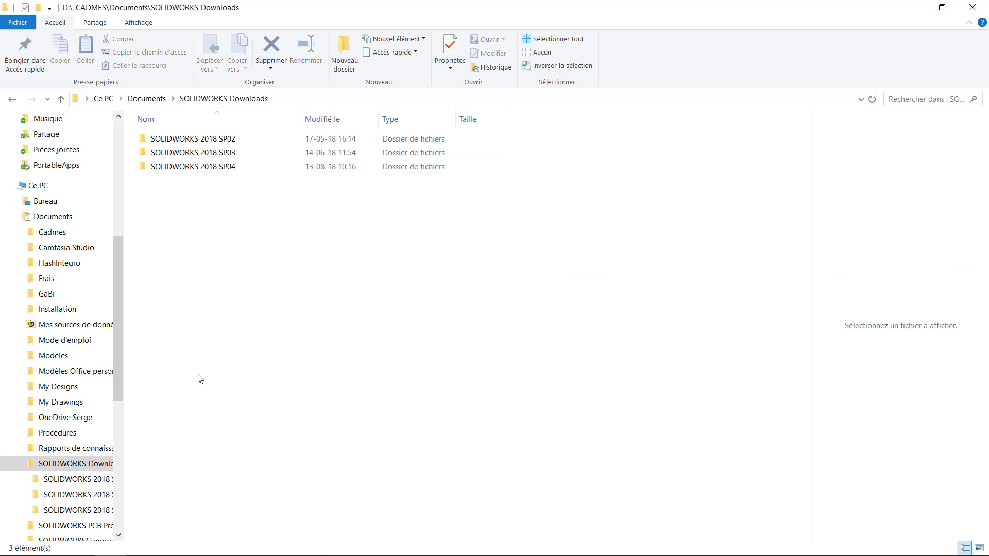
{"action": "double_click", "coordinate": [234, 167]}
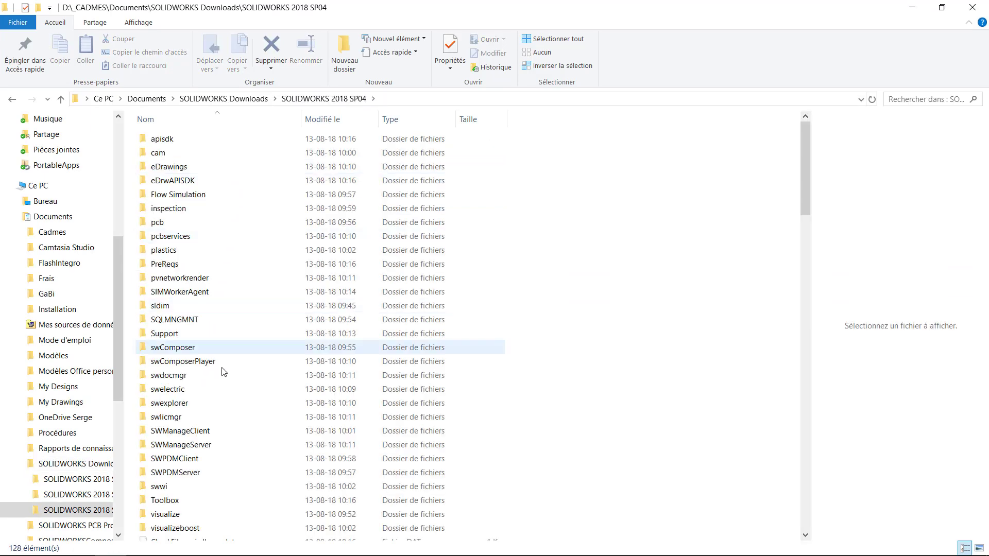
{"action": "scroll", "coordinate": [219, 360], "scroll_direction": "down", "scroll_amount": 20}
{"action": "scroll", "coordinate": [219, 401], "scroll_direction": "down", "scroll_amount": 5}
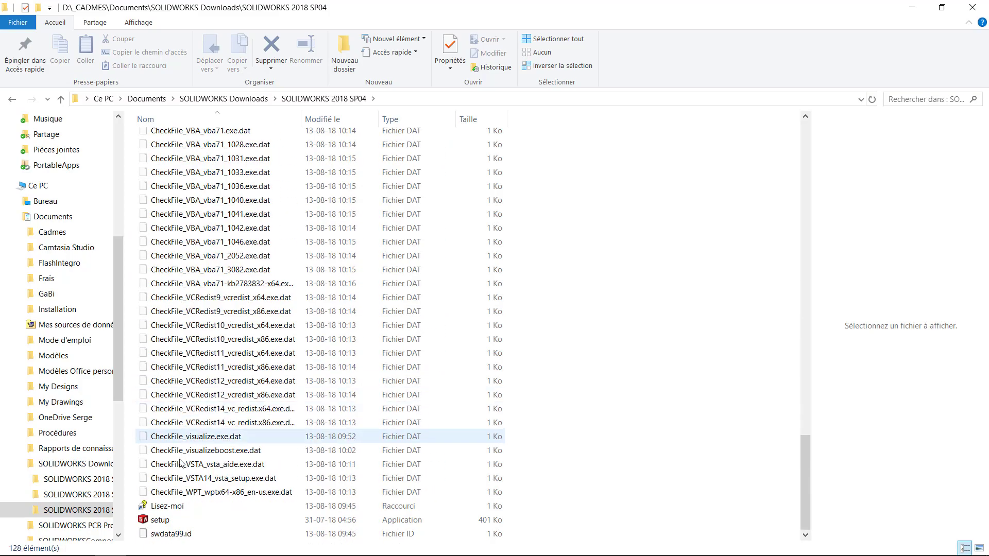
{"action": "left_click", "coordinate": [160, 520]}
{"action": "right_click", "coordinate": [159, 520]}
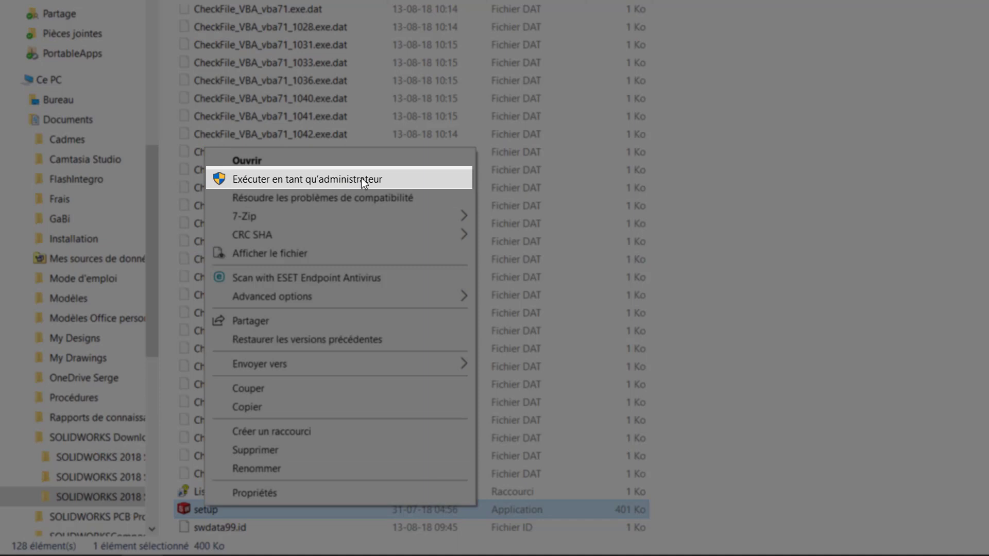
{"action": "left_click", "coordinate": [394, 178]}
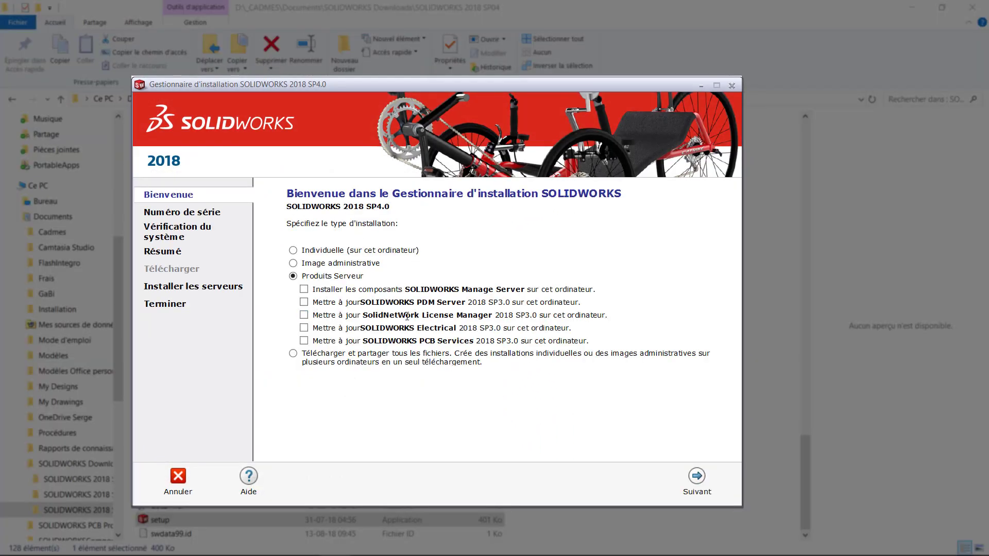
Select the SolidNetWork License Manager server update, review its serial number and location options, and start the installation
{"action": "left_click", "coordinate": [304, 315]}
{"action": "left_click", "coordinate": [697, 475]}
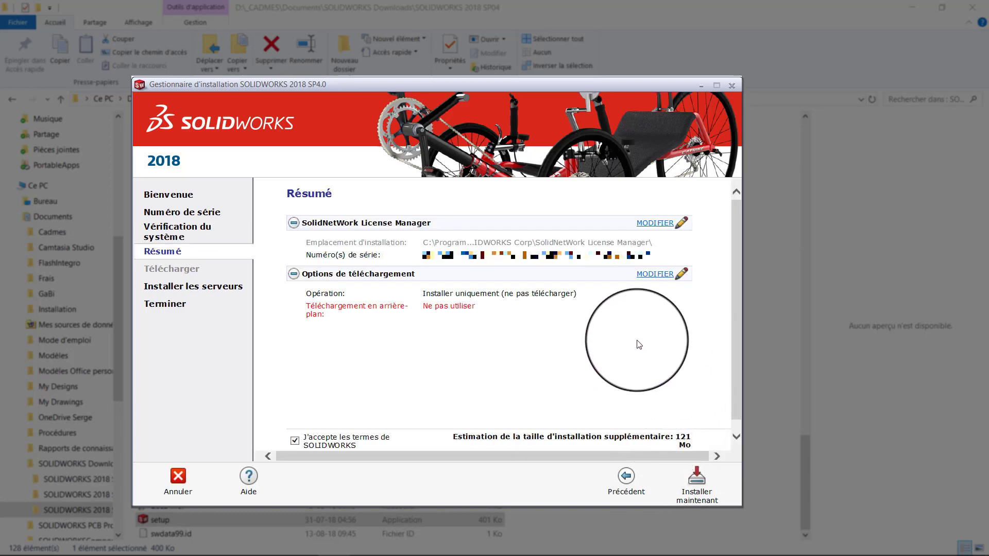
{"action": "left_click", "coordinate": [655, 223]}
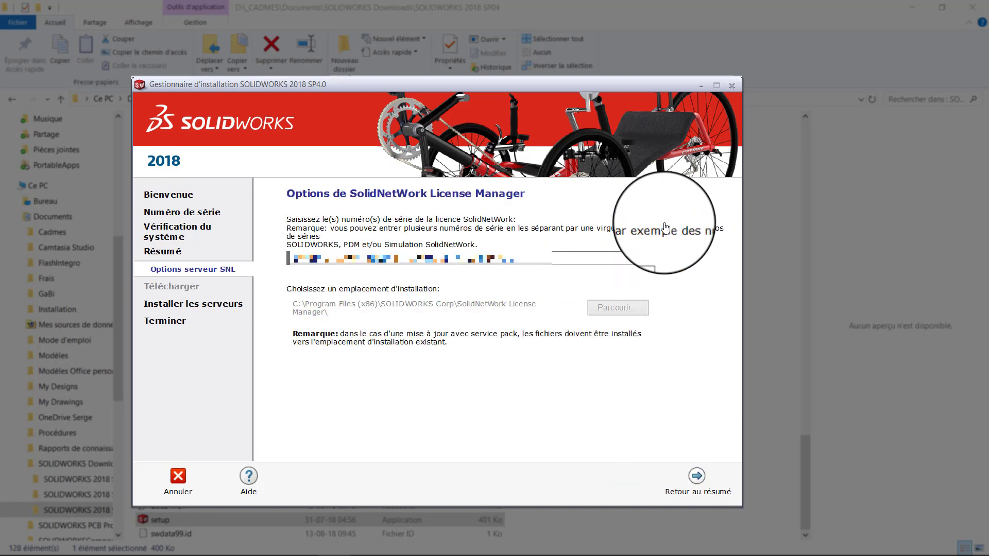
{"action": "left_click", "coordinate": [697, 476]}
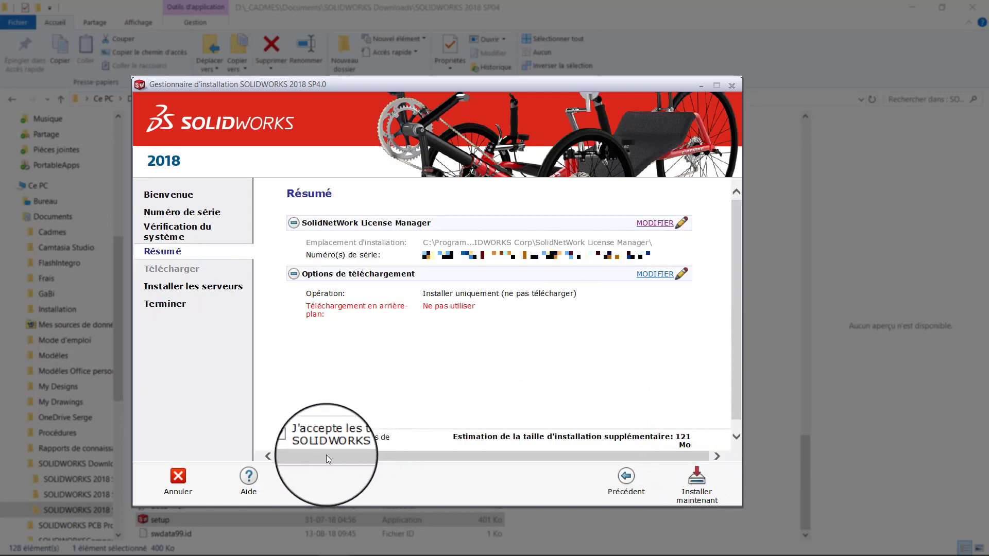
{"action": "left_click", "coordinate": [697, 485]}
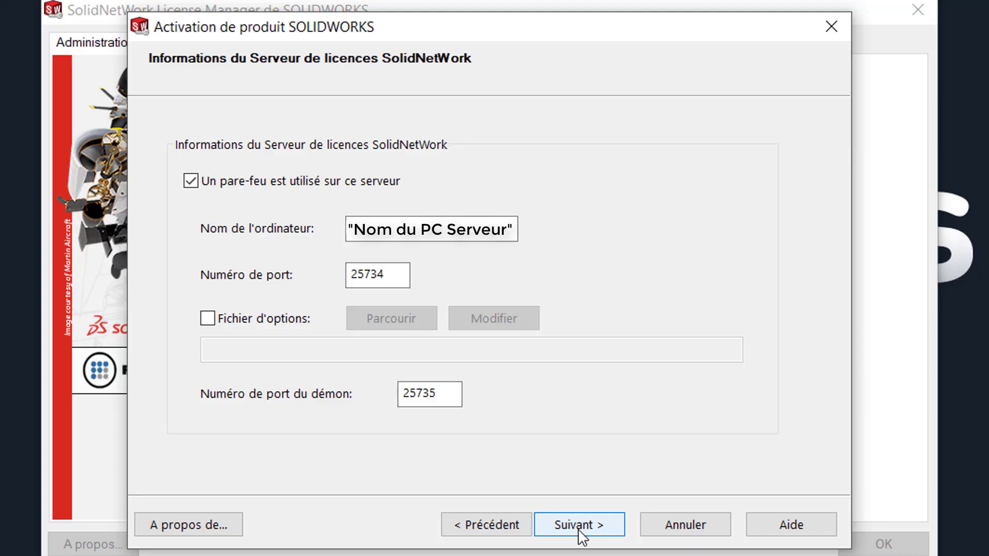
Reactivate the server licenses automatically over the Internet, accepting the firewall setup with port 25734 and daemon port 25735
{"action": "left_click", "coordinate": [577, 529]}
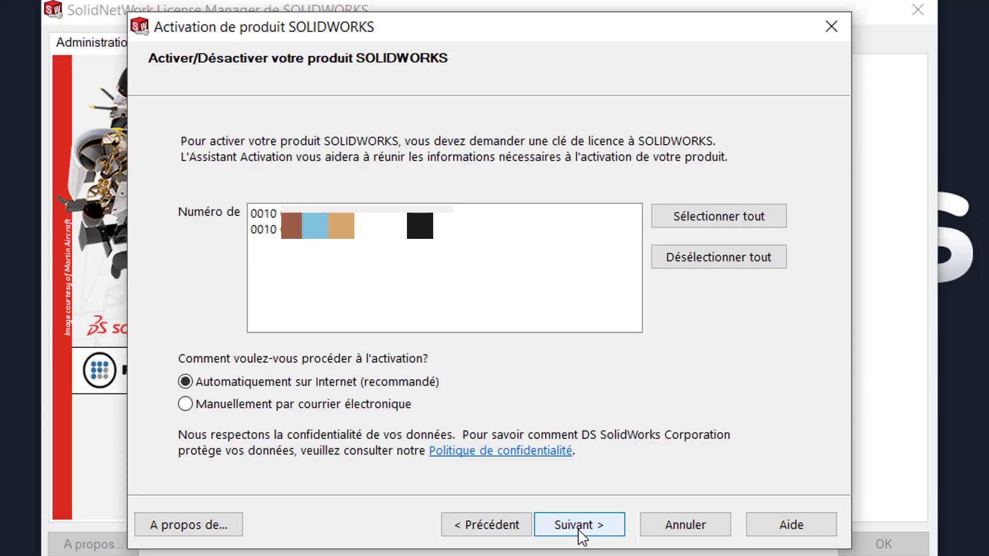
{"action": "left_click", "coordinate": [572, 533]}
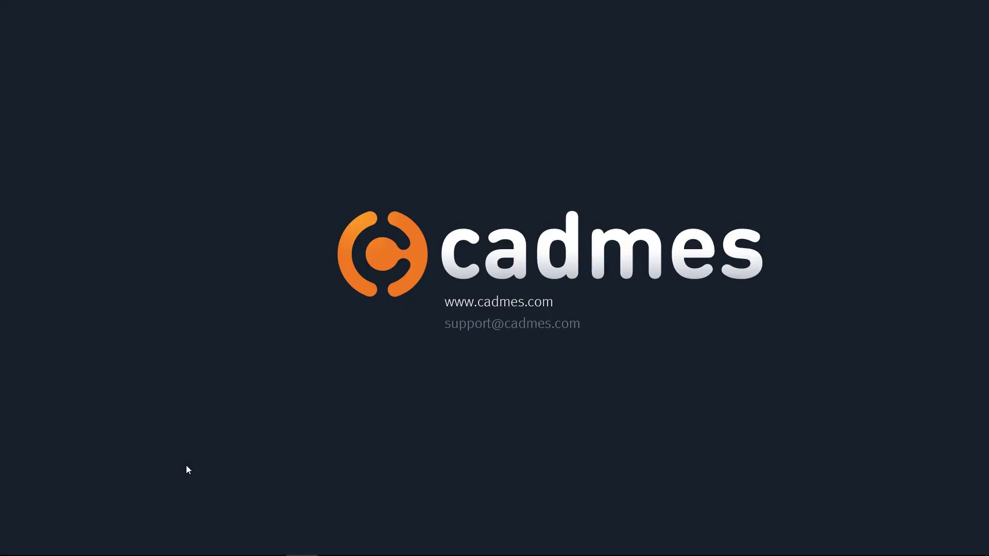
Open the Windows Defender Firewall advanced settings from the Ethernet network settings and maximize the firewall window
{"action": "right_click", "coordinate": [15, 543]}
{"action": "left_click", "coordinate": [112, 298]}
{"action": "left_click", "coordinate": [53, 208]}
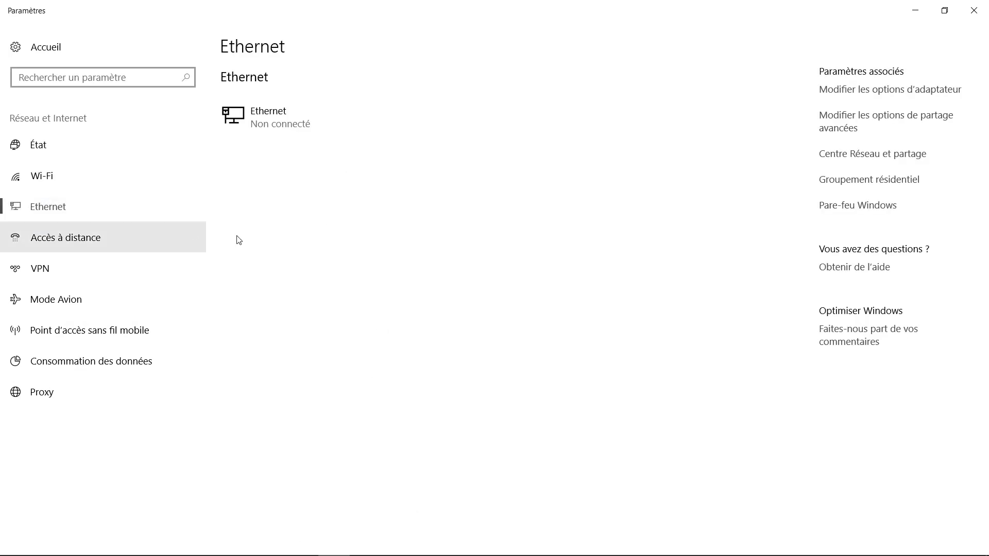
{"action": "left_click", "coordinate": [847, 213]}
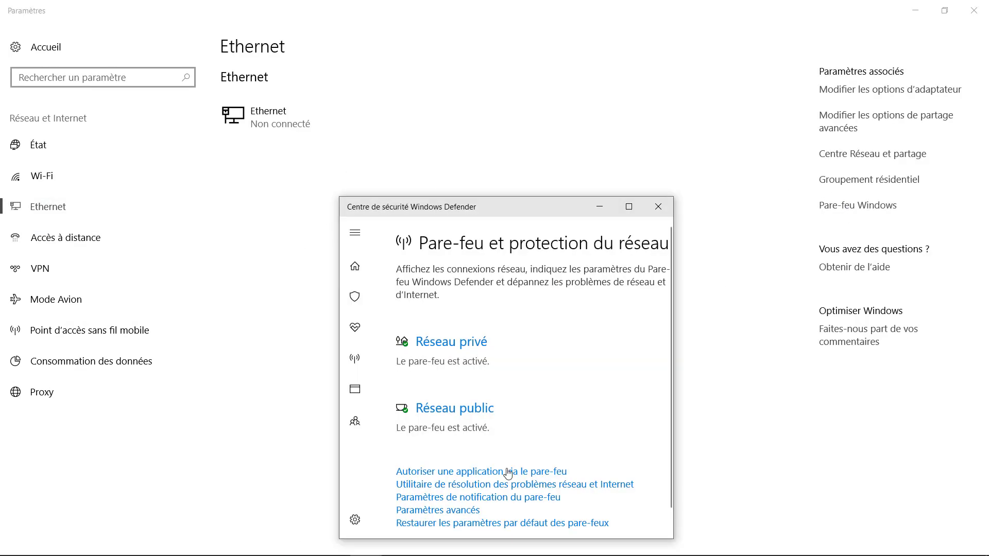
{"action": "left_click", "coordinate": [456, 512]}
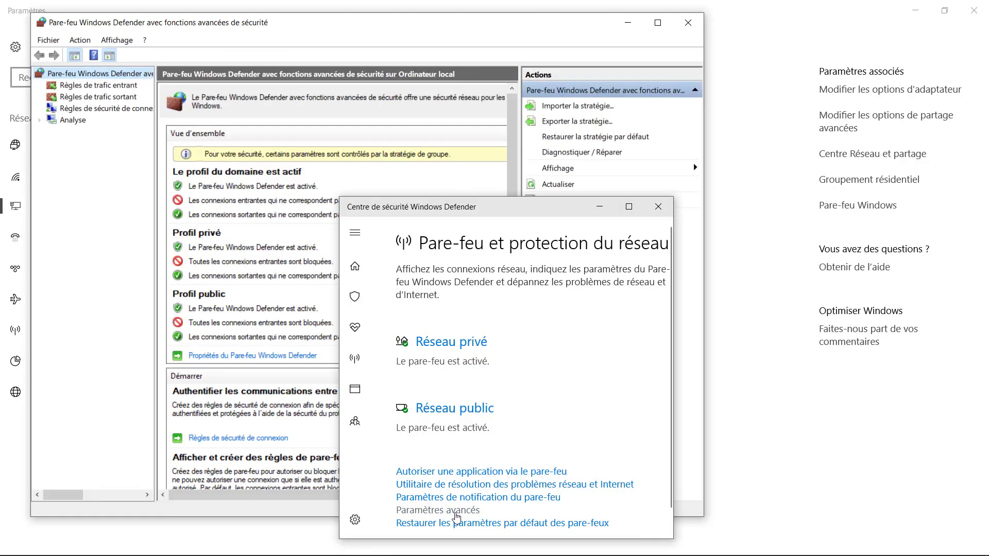
{"action": "left_click", "coordinate": [658, 206]}
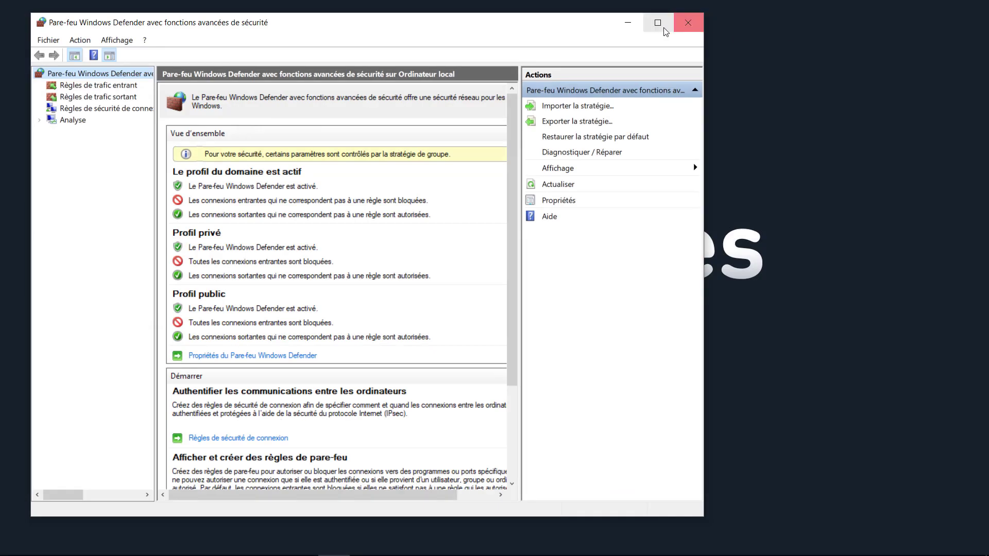
{"action": "left_click", "coordinate": [657, 23]}
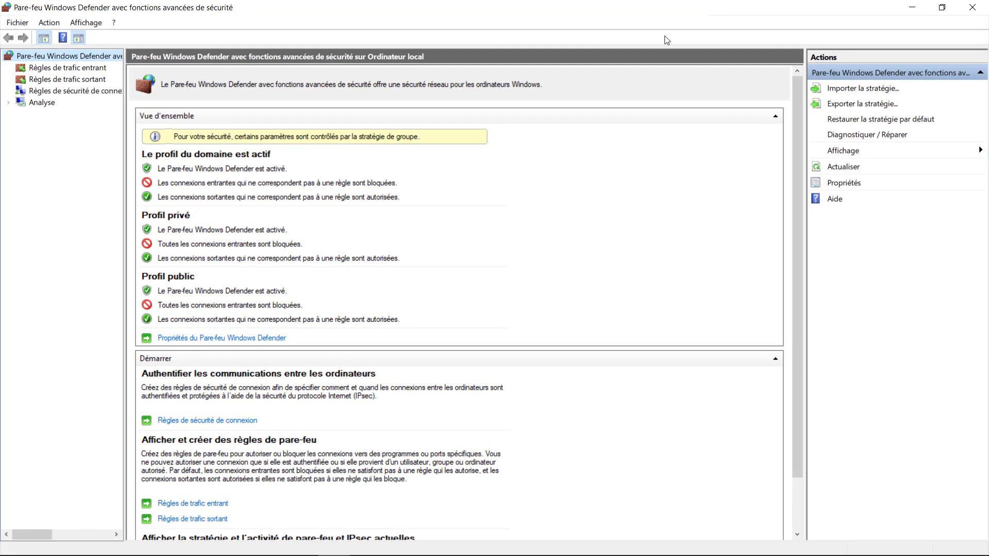
Start a new inbound traffic rule in the firewall and choose Port as the rule type
{"action": "left_click", "coordinate": [57, 68]}
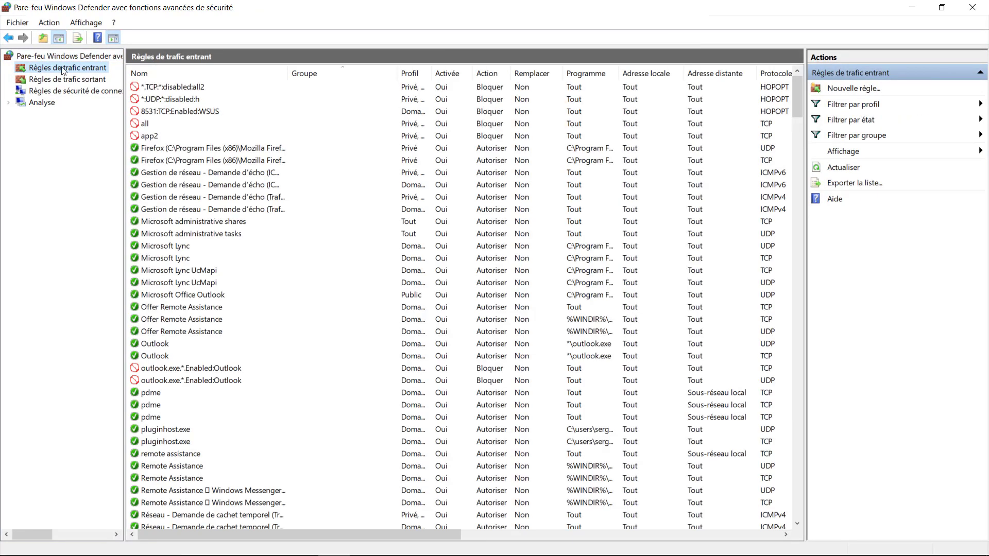
{"action": "right_click", "coordinate": [63, 71]}
{"action": "left_click", "coordinate": [73, 75]}
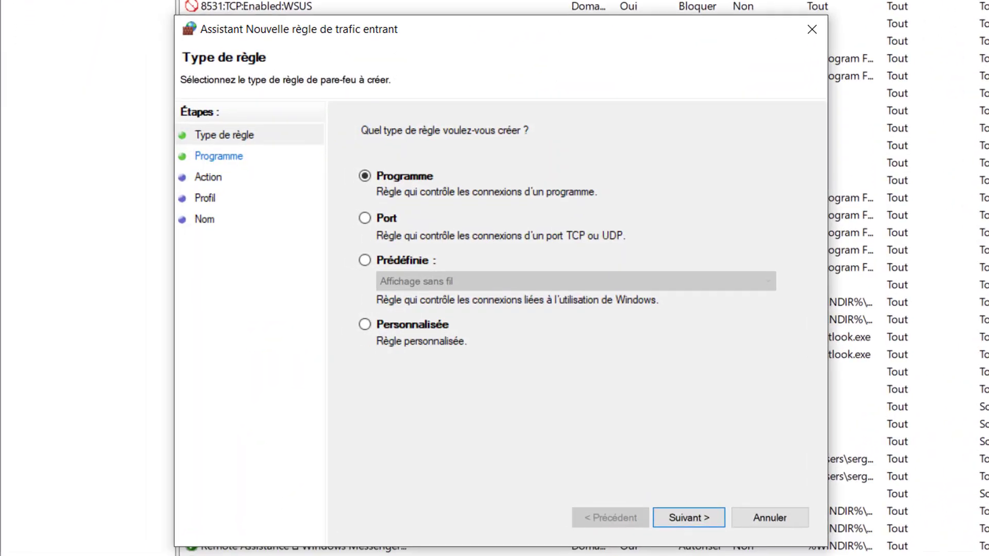
{"action": "left_click", "coordinate": [362, 220]}
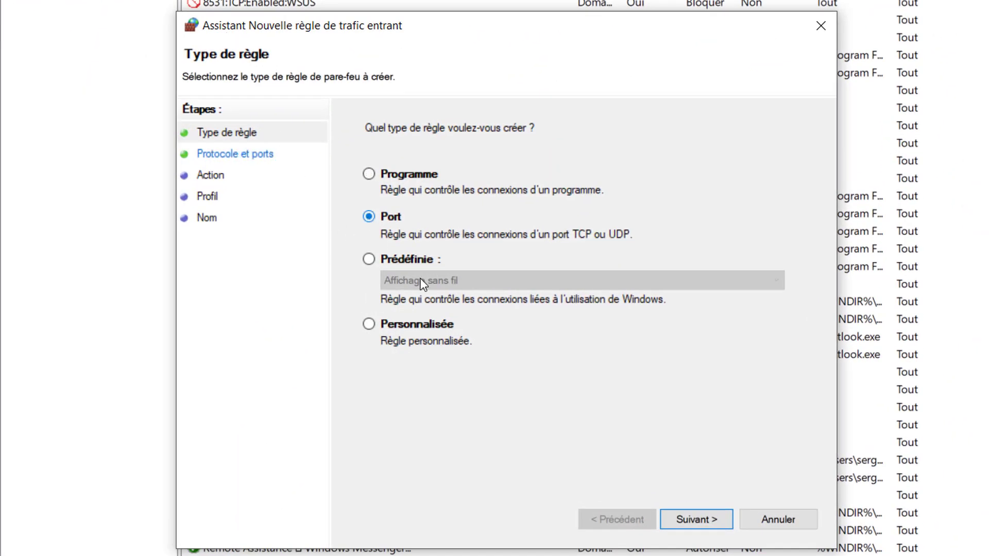
{"action": "left_click", "coordinate": [689, 520]}
Apply the rule to the specific local TCP ports 25734, 25735 and copy that port list
{"action": "type", "text": "25734"}
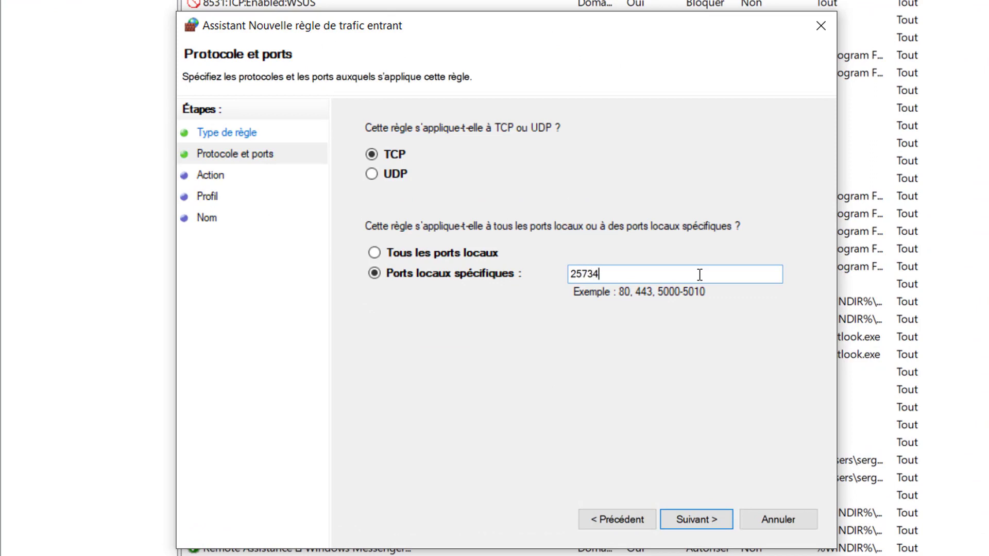
{"action": "type", "text": ", 25735"}
{"action": "left_click_drag", "start_coordinate": [690, 278], "coordinate": [514, 310]}
{"action": "key", "text": "ctrl+c"}
{"action": "left_click", "coordinate": [676, 520]}
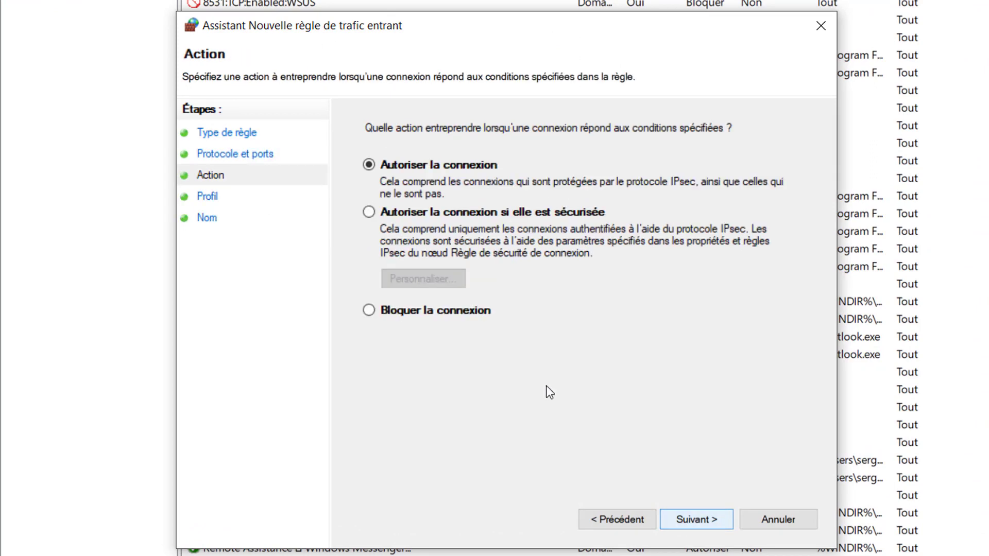
Keep the connection allowed with the offered profiles and finish the inbound rule under the name "TCP 25734, 25735"
{"action": "key", "text": "Return"}
{"action": "key", "text": "Return"}
{"action": "type", "text": "TCP"}
{"action": "key", "text": "ctrl+v"}
{"action": "left_click", "coordinate": [684, 520]}
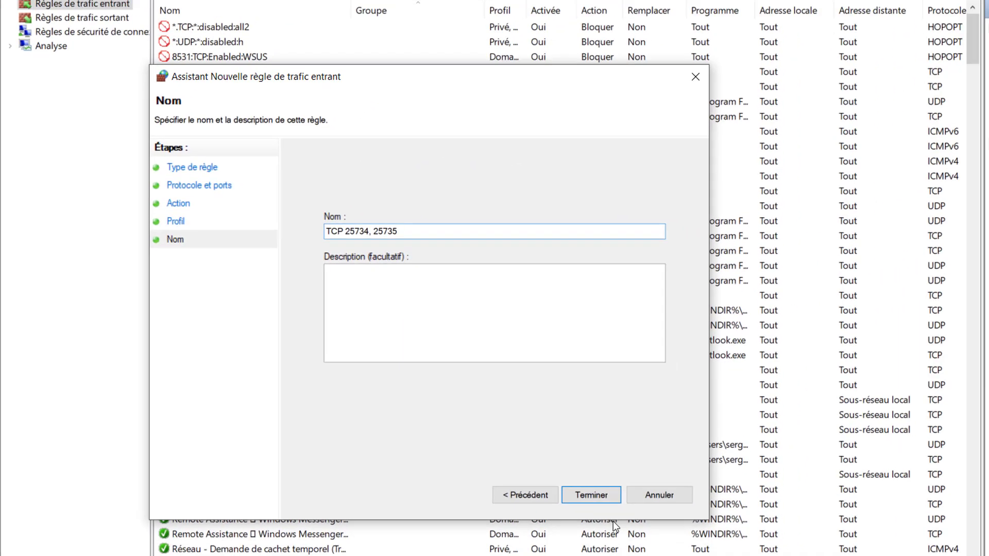
Start a new outbound traffic rule of type Port for the specific remote TCP ports 25734, 25735
{"action": "right_click", "coordinate": [95, 79]}
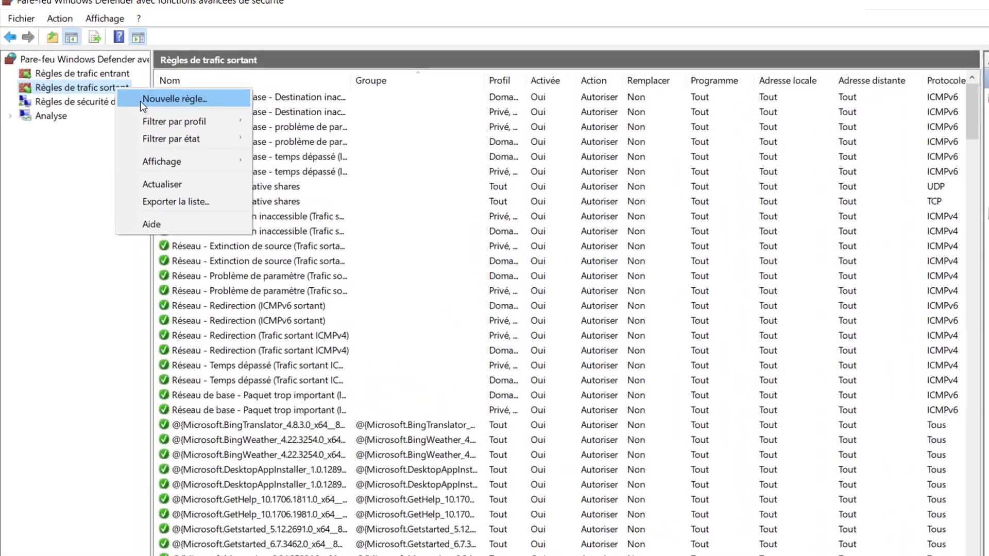
{"action": "left_click", "coordinate": [143, 89]}
{"action": "left_click", "coordinate": [156, 159]}
{"action": "left_click", "coordinate": [551, 514]}
{"action": "key", "text": "ctrl+v"}
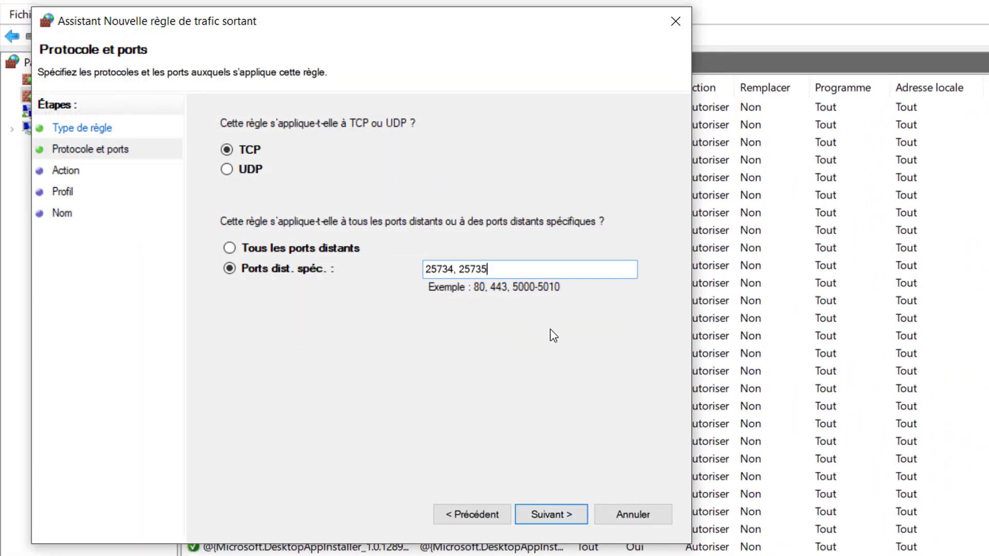
Allow the connection, keep the offered profiles and finish the outbound rule under the name "TCP 25734, 25735"
{"action": "left_click", "coordinate": [562, 511]}
{"action": "left_click", "coordinate": [342, 160]}
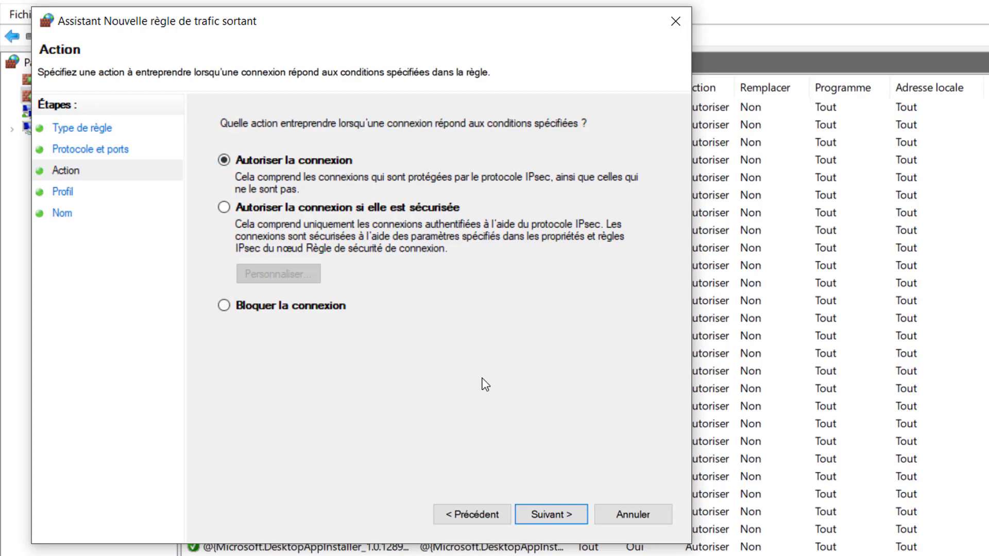
{"action": "key", "text": "Return"}
{"action": "key", "text": "Return"}
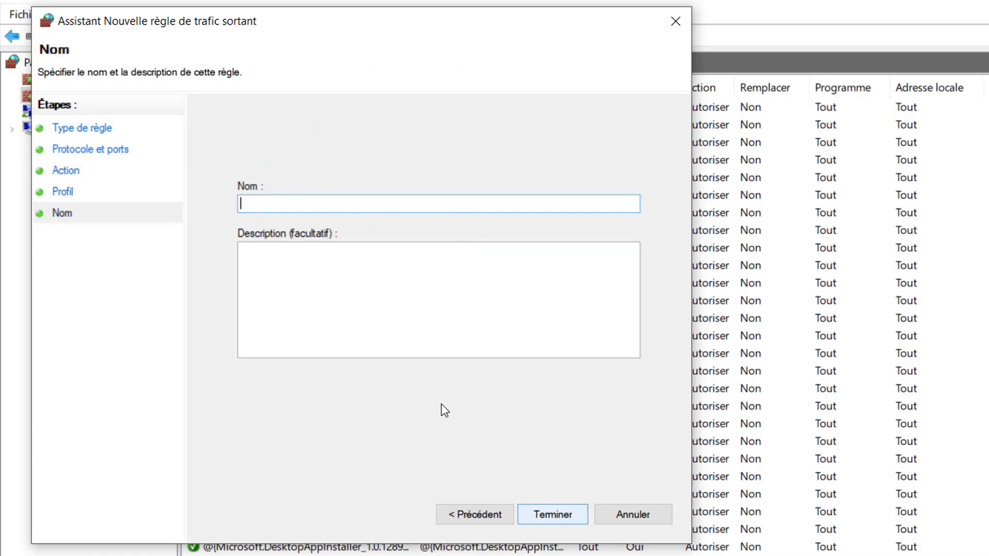
{"action": "type", "text": "TCP 25734, 25735"}
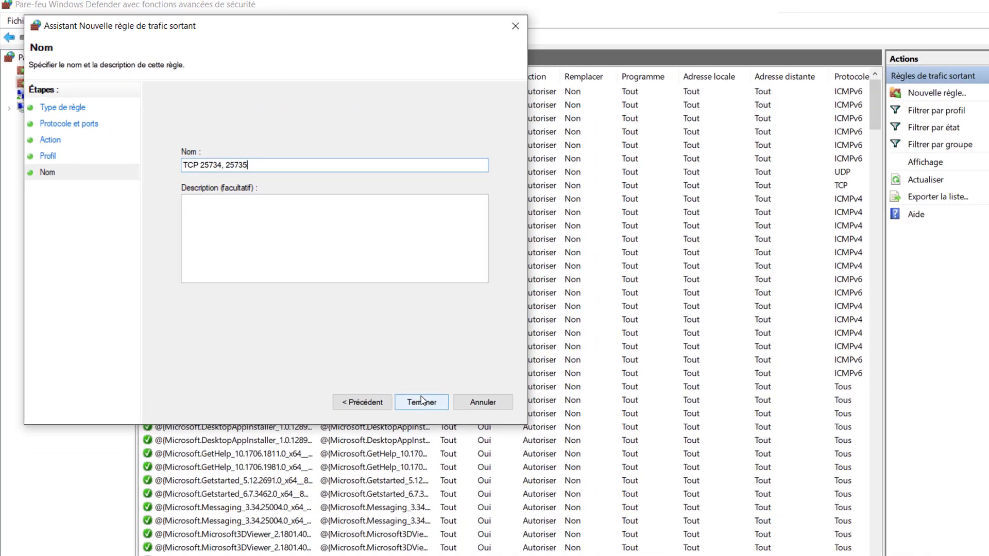
{"action": "left_click", "coordinate": [547, 509]}
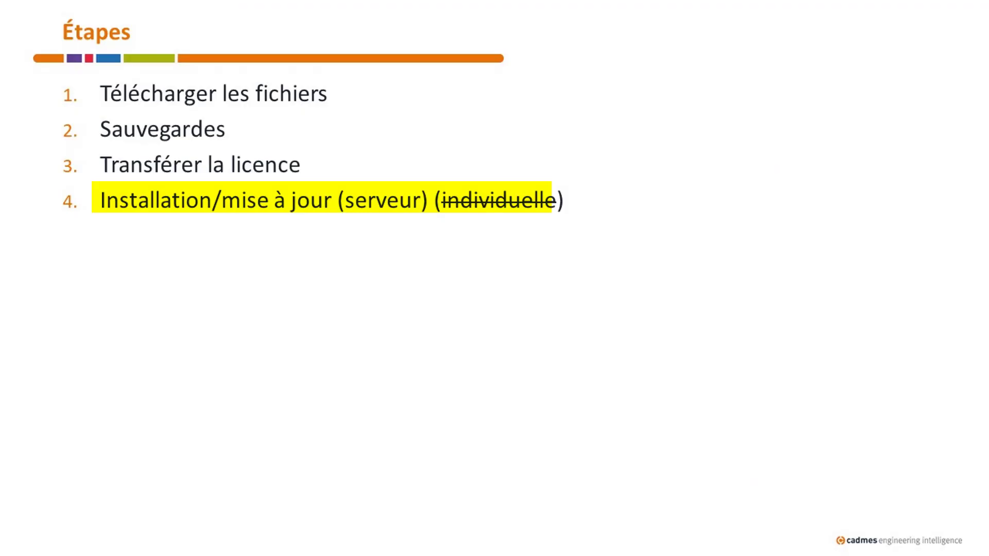
{"action": "key", "text": "Right"}
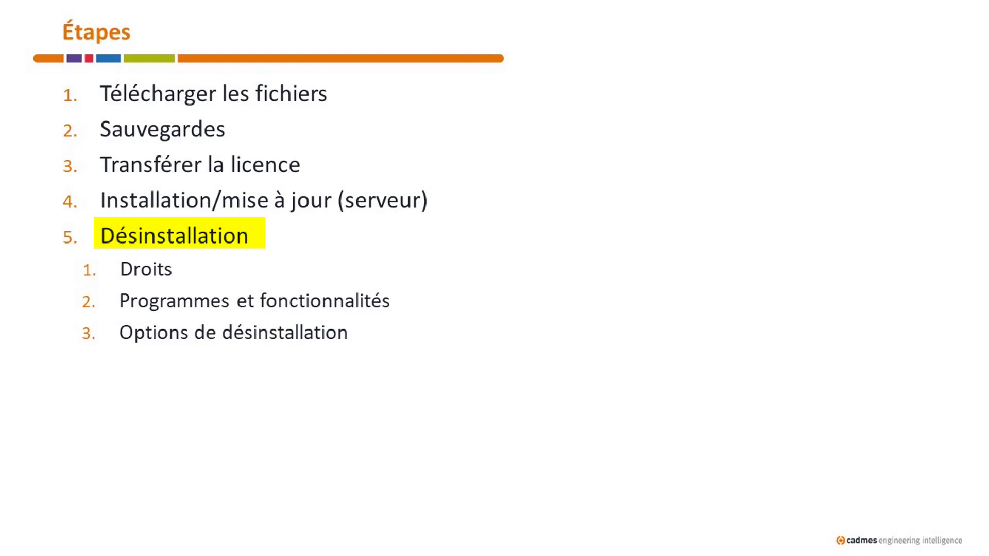
{"action": "left_click", "coordinate": [205, 441]}
Open the Windows list of installed applications and launch the uninstallation of SOLIDWORKS 2018 SP03
{"action": "right_click", "coordinate": [10, 545]}
{"action": "left_click", "coordinate": [106, 172]}
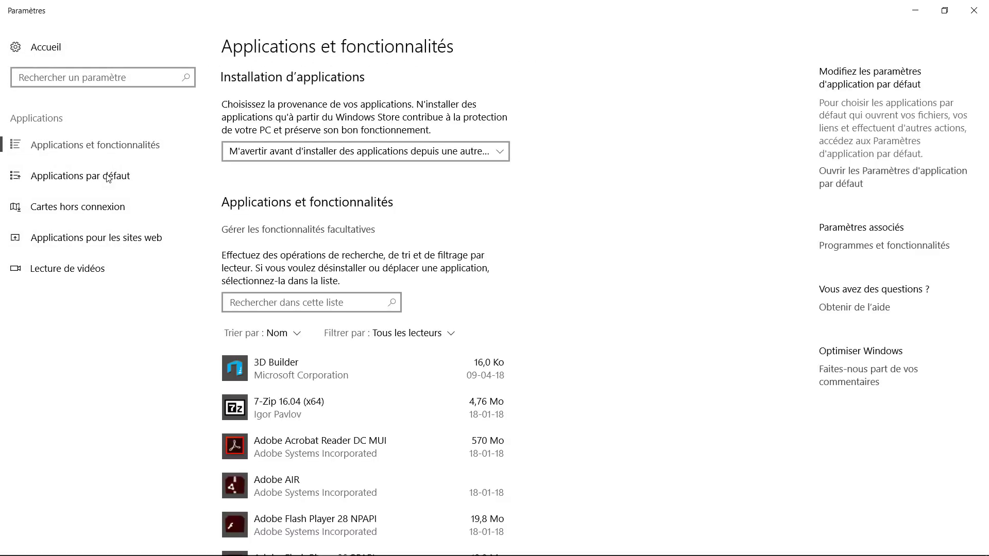
{"action": "scroll", "coordinate": [922, 388], "scroll_direction": "down", "scroll_amount": 20}
{"action": "scroll", "coordinate": [923, 388], "scroll_direction": "down", "scroll_amount": 10}
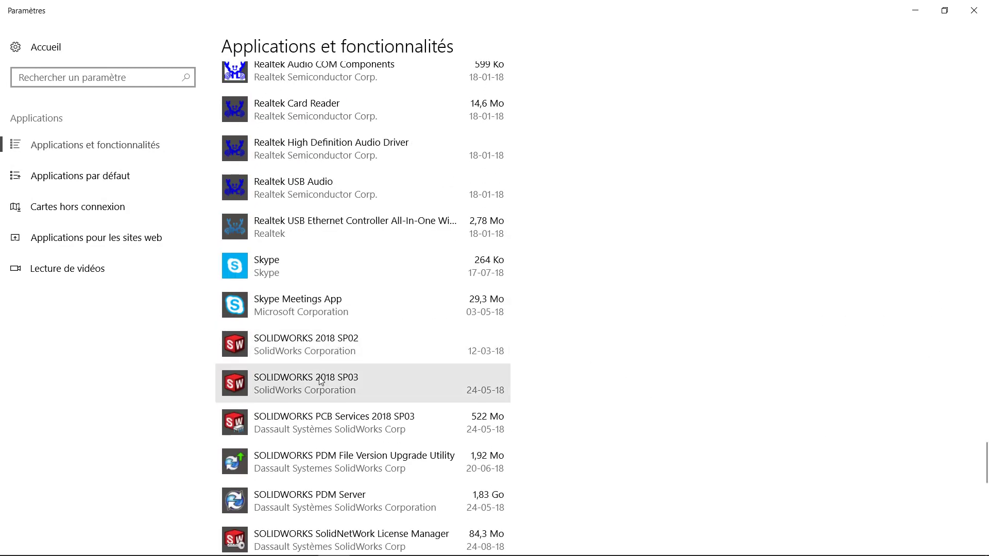
{"action": "left_click", "coordinate": [320, 382]}
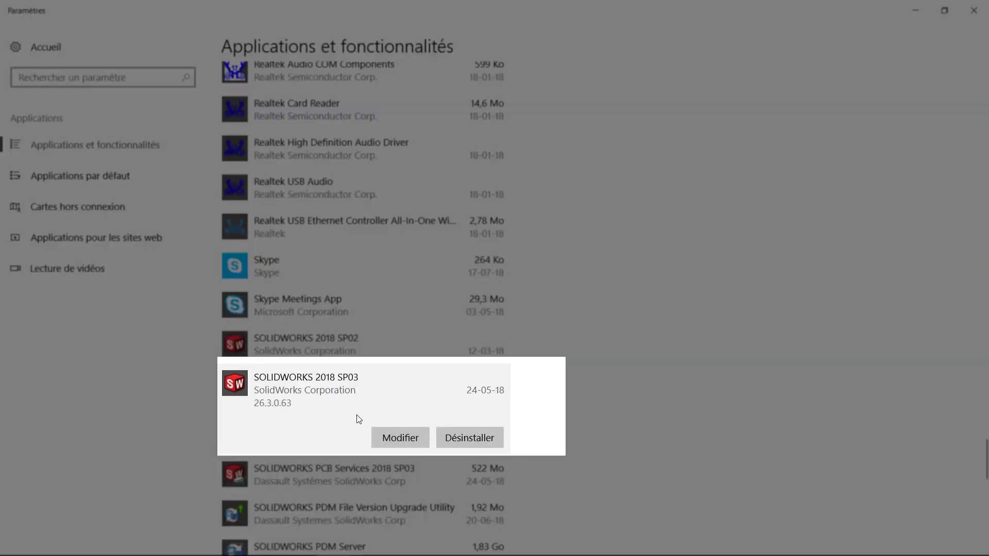
{"action": "left_click", "coordinate": [476, 435]}
{"action": "left_click", "coordinate": [499, 412]}
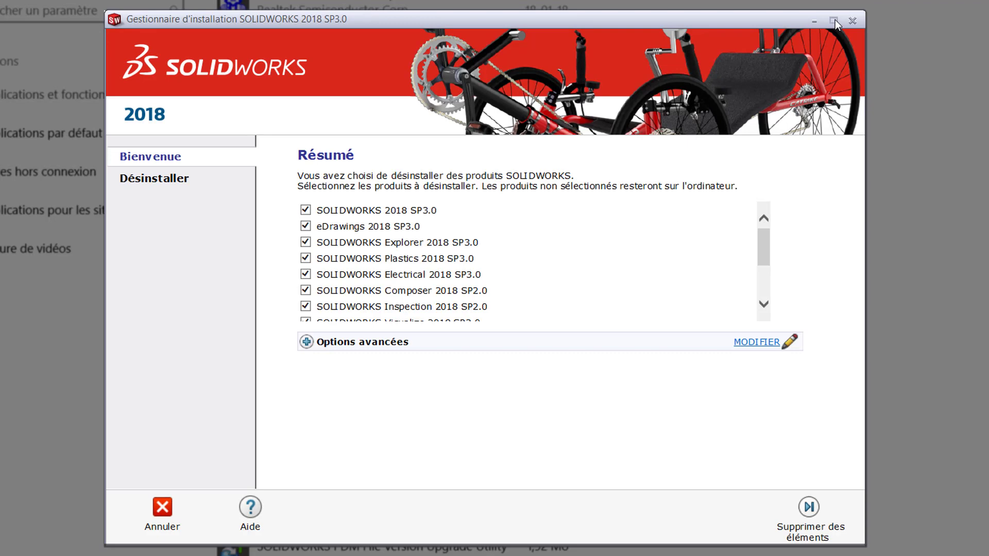
Examine the products selected for removal and the advanced uninstall options, and return to the summary
{"action": "mouse_move", "coordinate": [764, 239]}
{"action": "left_mouse_down"}
{"action": "mouse_move", "coordinate": [762, 276]}
{"action": "mouse_move", "coordinate": [764, 231]}
{"action": "mouse_move", "coordinate": [775, 238]}
{"action": "left_mouse_up"}
{"action": "left_click", "coordinate": [758, 343]}
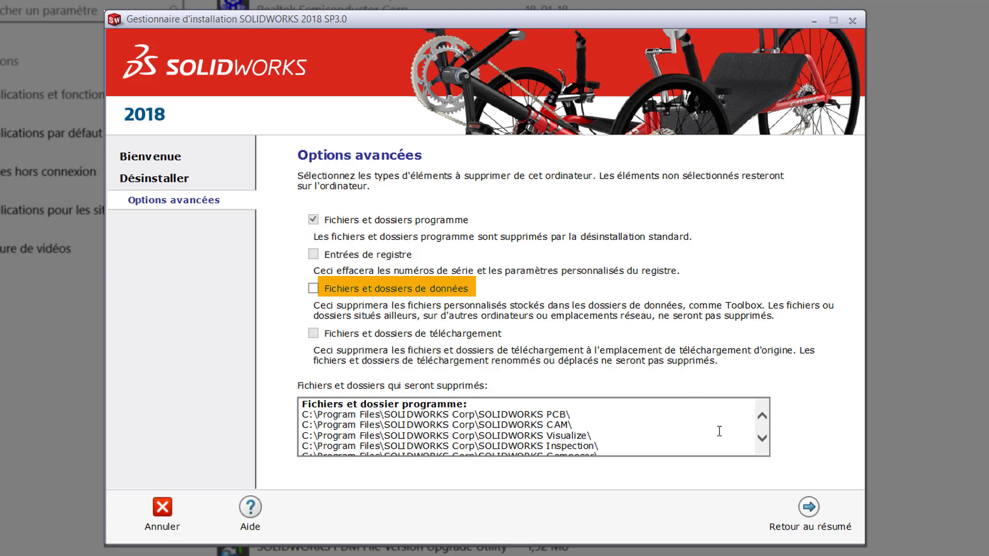
{"action": "left_click", "coordinate": [808, 508]}
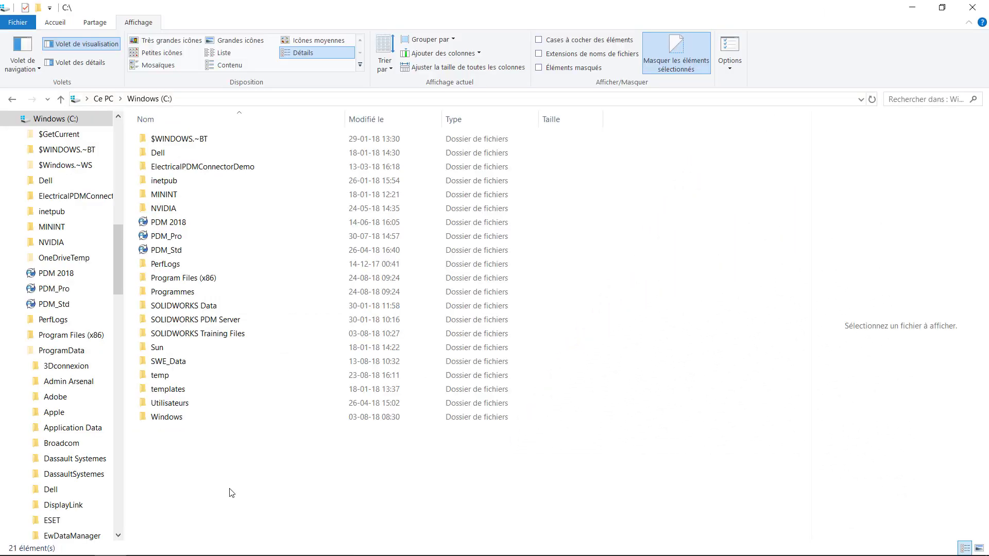
Show hidden items on drive C: and open the ProgramData\SOLIDWORKS folder
{"action": "left_click", "coordinate": [539, 69]}
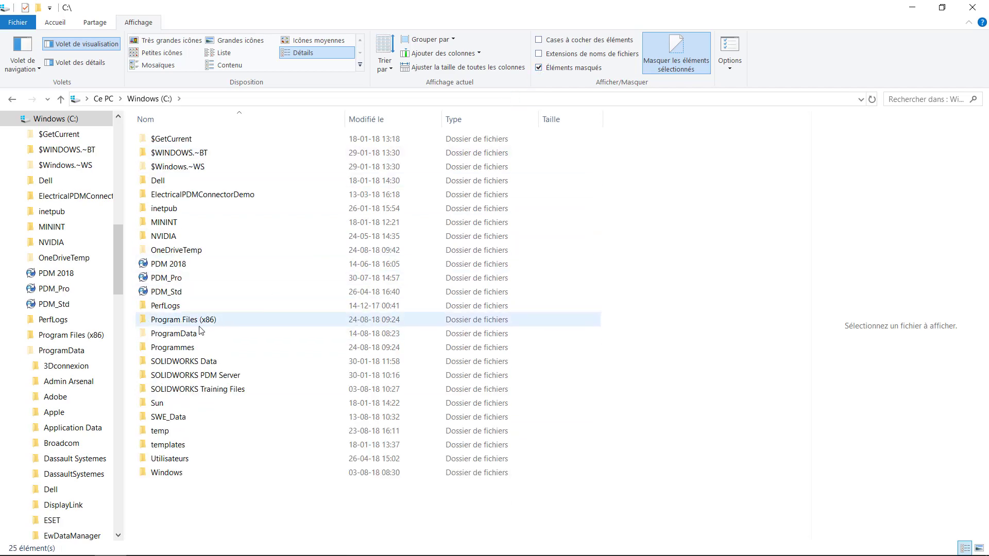
{"action": "double_click", "coordinate": [192, 333]}
{"action": "scroll", "coordinate": [190, 356], "scroll_direction": "down", "scroll_amount": 4}
{"action": "double_click", "coordinate": [188, 395]}
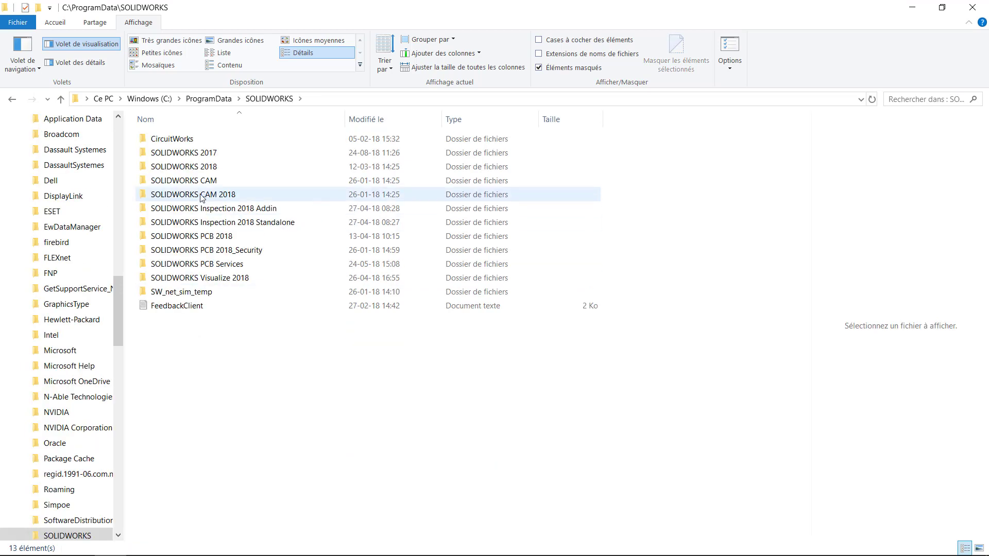
Check the contents of the SOLIDWORKS 2017 folder and delete that folder from ProgramData\SOLIDWORKS
{"action": "double_click", "coordinate": [201, 153]}
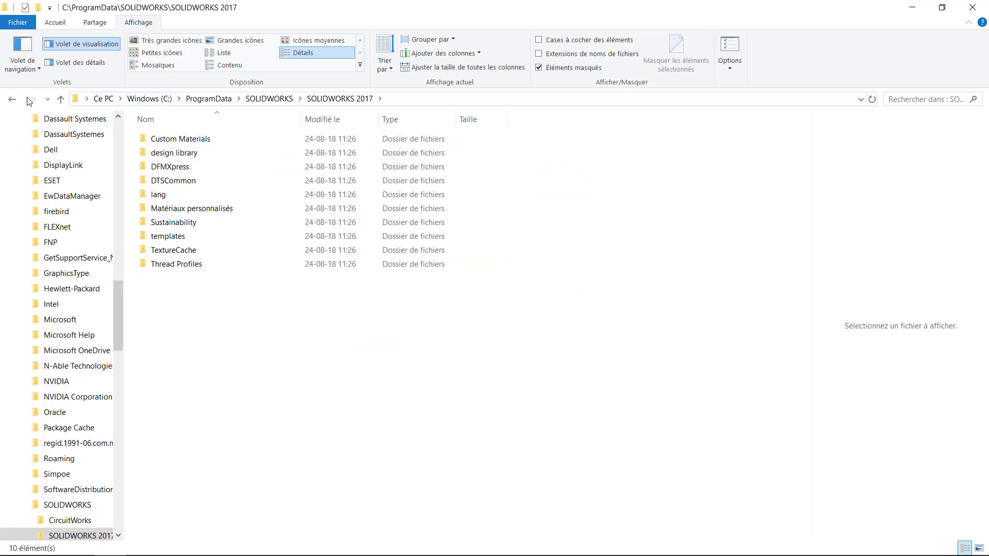
{"action": "left_click", "coordinate": [12, 98]}
{"action": "right_click", "coordinate": [172, 150]}
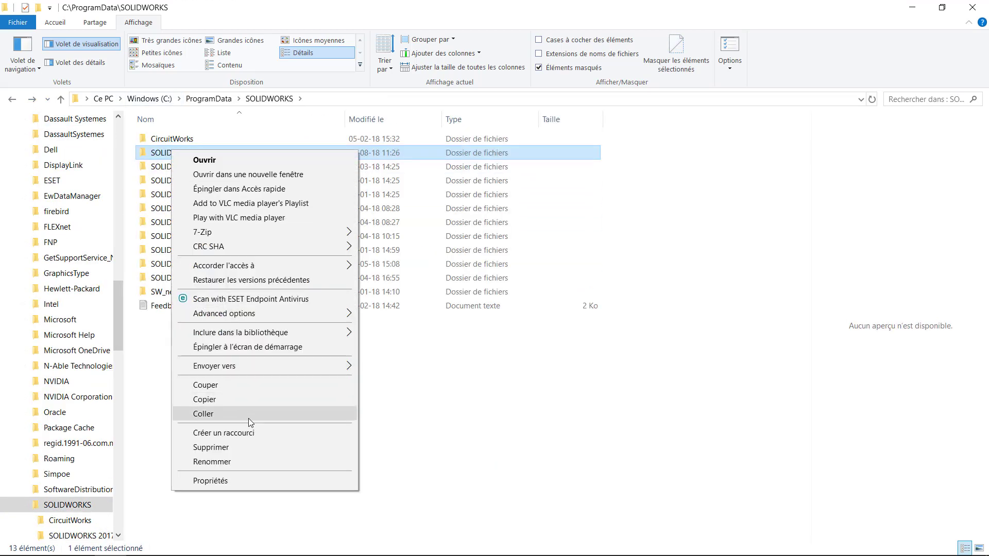
{"action": "left_click", "coordinate": [247, 447]}
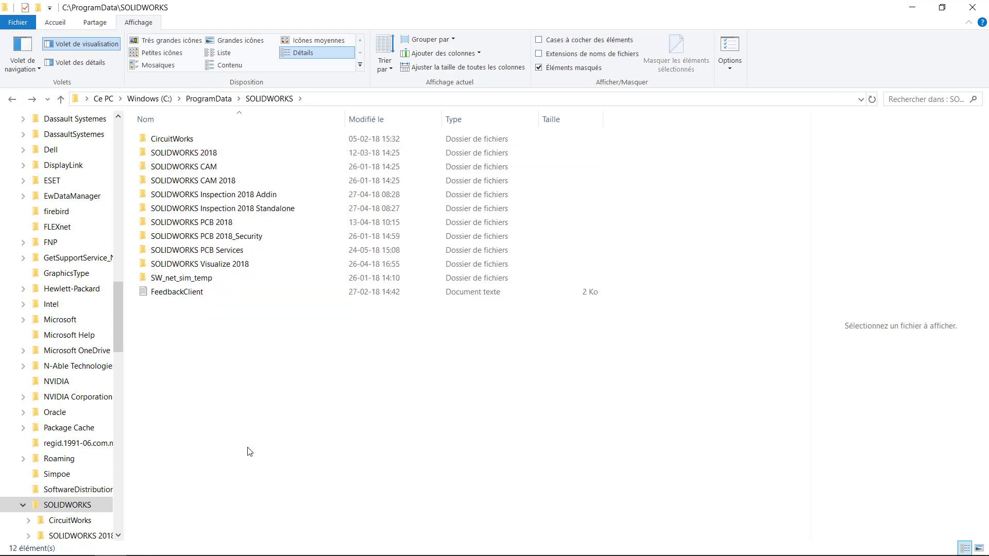
Go to the SOLIDWORKS Corp folder in Programmes on drive C: and bring up the actions for the SOLIDWORKS (2) folder
{"action": "key", "text": "alt+Up"}
{"action": "key", "text": "alt+Up"}
{"action": "double_click", "coordinate": [169, 353]}
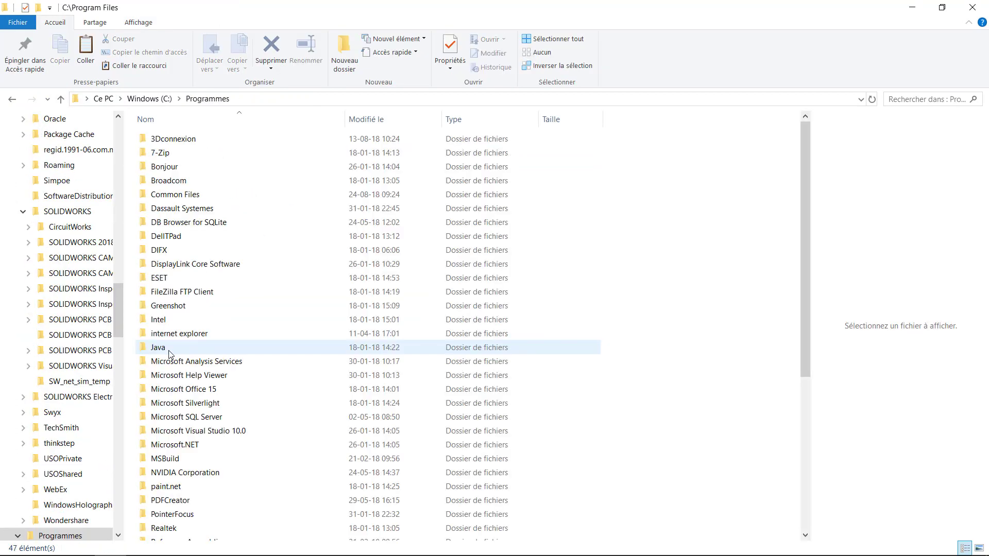
{"action": "scroll", "coordinate": [169, 354], "scroll_direction": "down", "scroll_amount": 4}
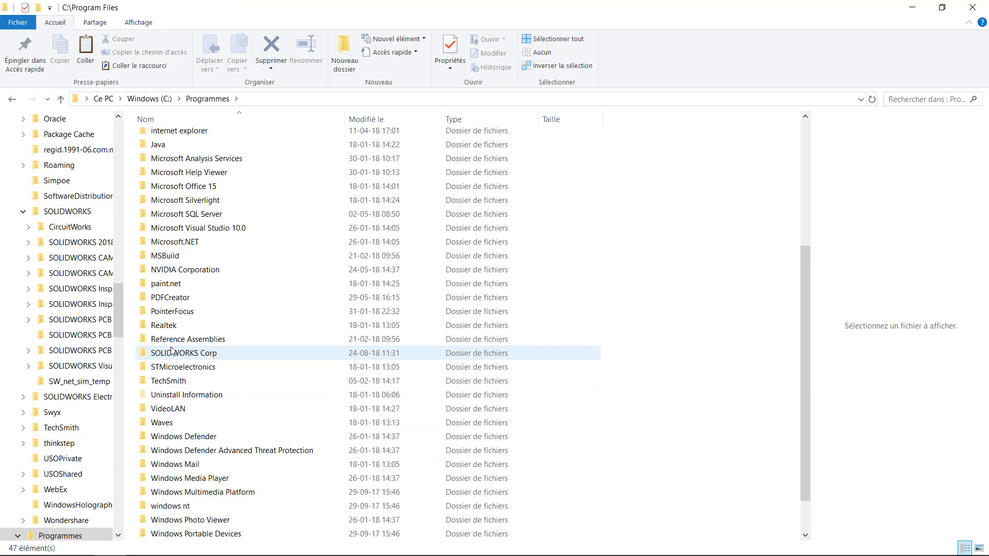
{"action": "double_click", "coordinate": [171, 354]}
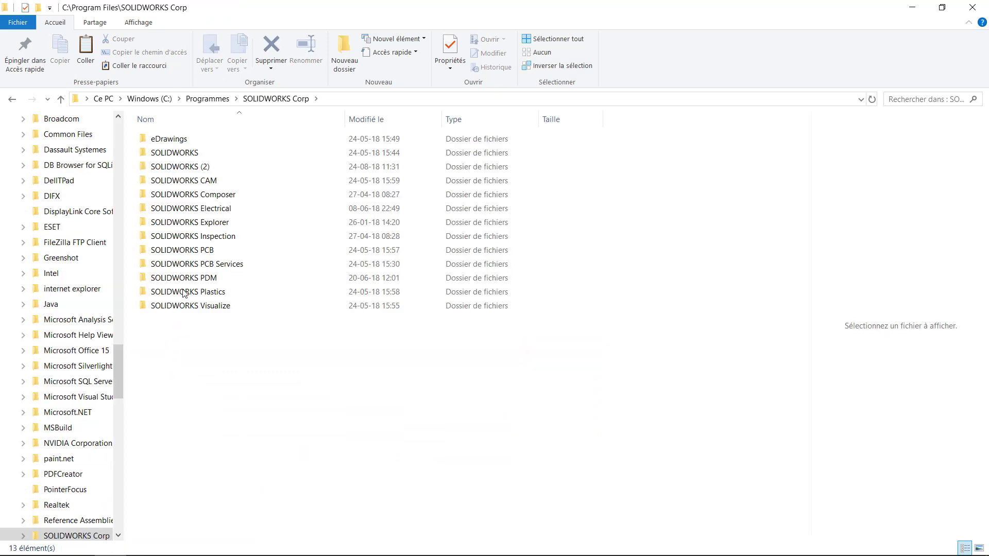
{"action": "right_click", "coordinate": [188, 170]}
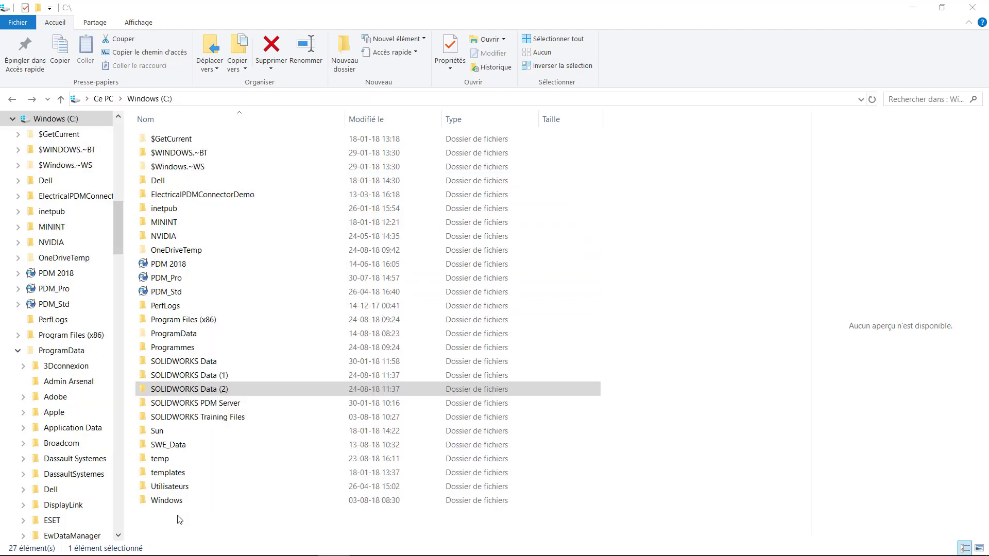
{"action": "left_click", "coordinate": [178, 519]}
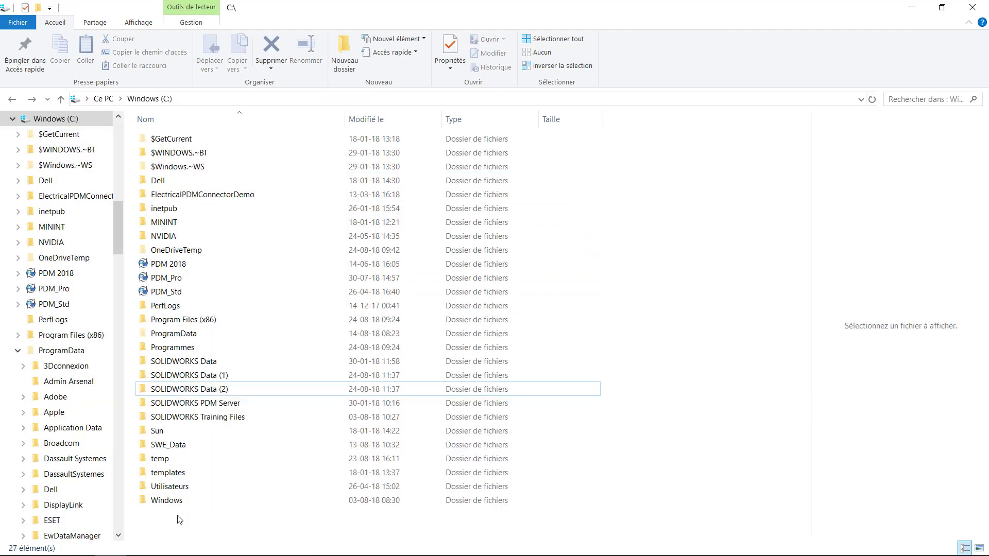
{"action": "left_click", "coordinate": [200, 367]}
{"action": "left_click", "coordinate": [193, 391], "text": "shift"}
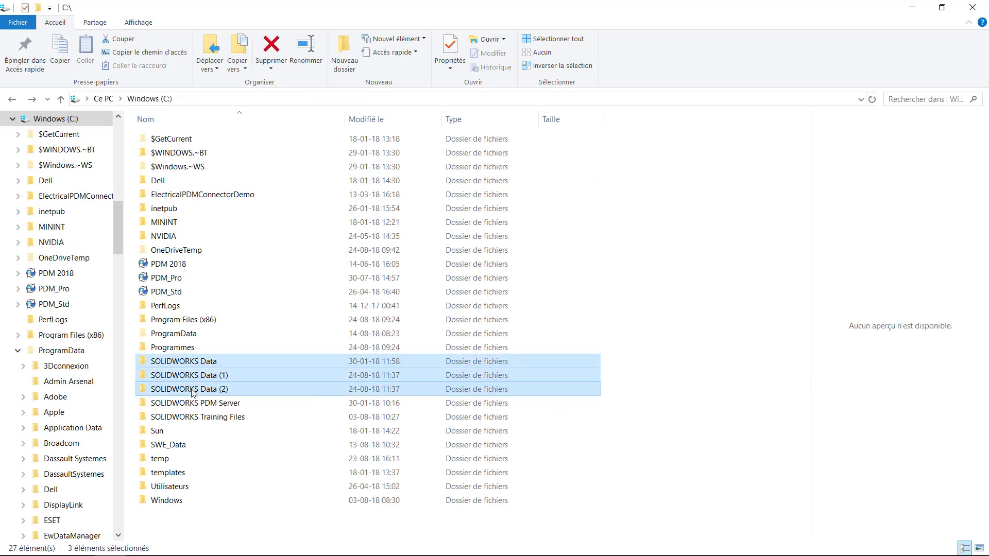
{"action": "left_click", "coordinate": [130, 378]}
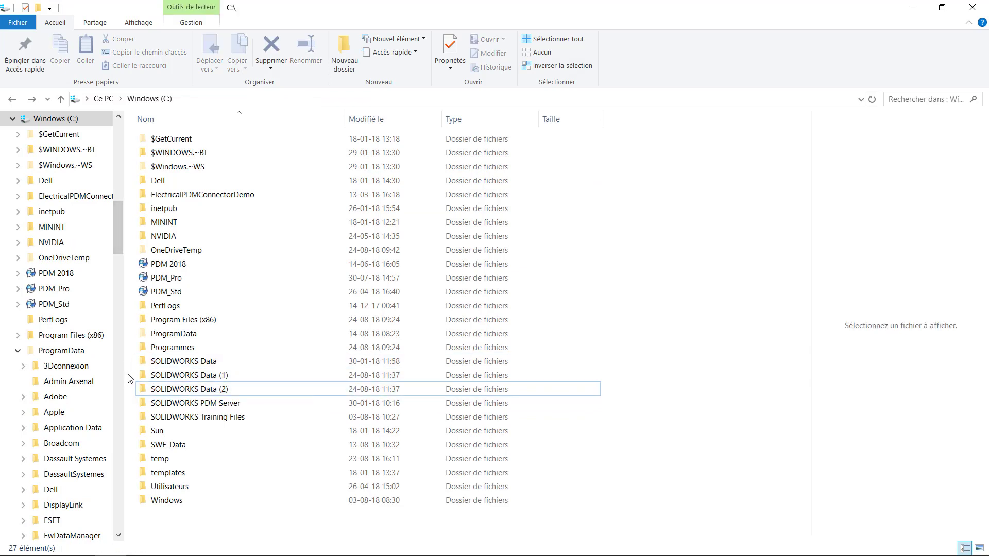
Delete the SOLIDWORKS Data (1) and SOLIDWORKS Data (2) folders from drive C:
{"action": "left_click", "coordinate": [160, 377]}
{"action": "left_click", "coordinate": [160, 394], "text": "ctrl"}
{"action": "right_click", "coordinate": [162, 395]}
{"action": "left_click", "coordinate": [206, 350]}
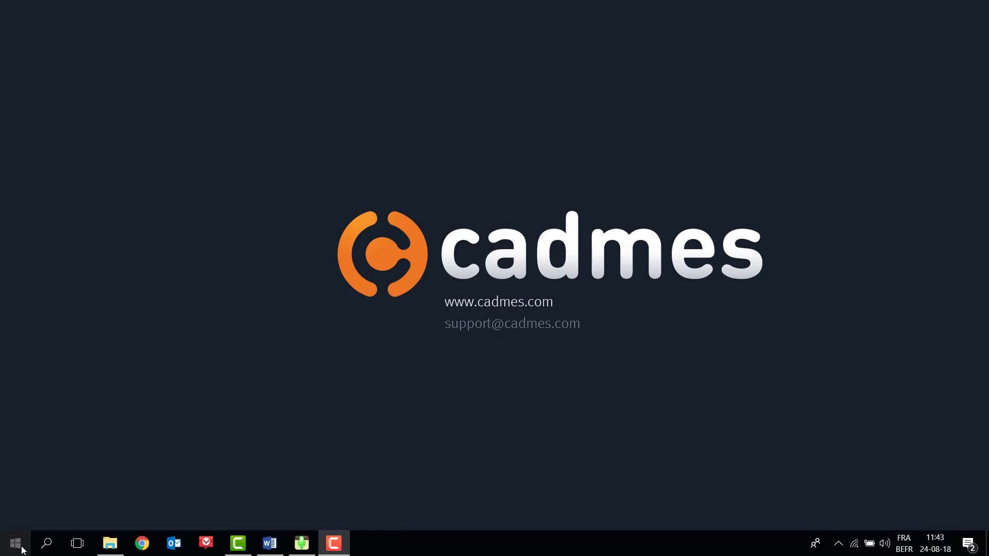
Launch the Windows Registry Editor with regedit
{"action": "left_click", "coordinate": [19, 547]}
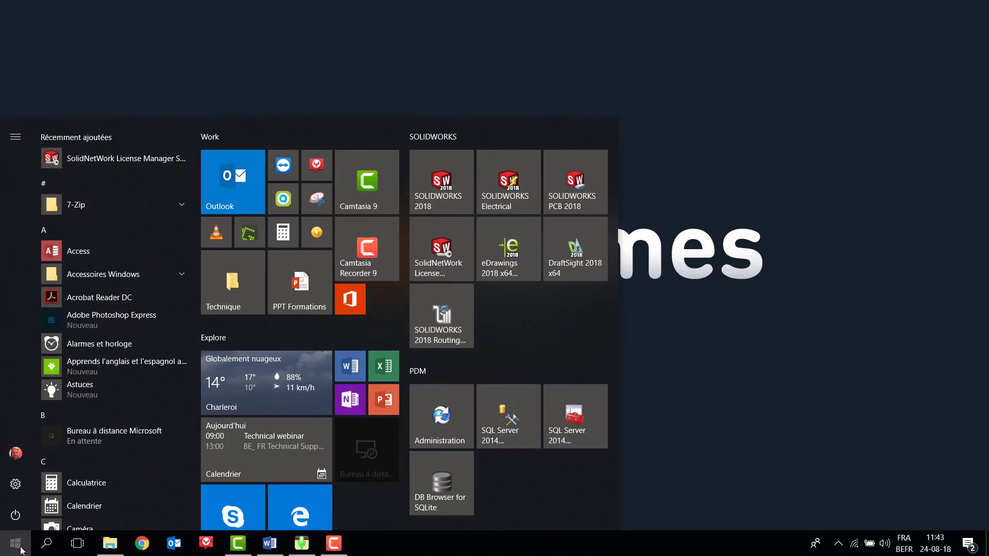
{"action": "type", "text": "regedit"}
{"action": "key", "text": "Return"}
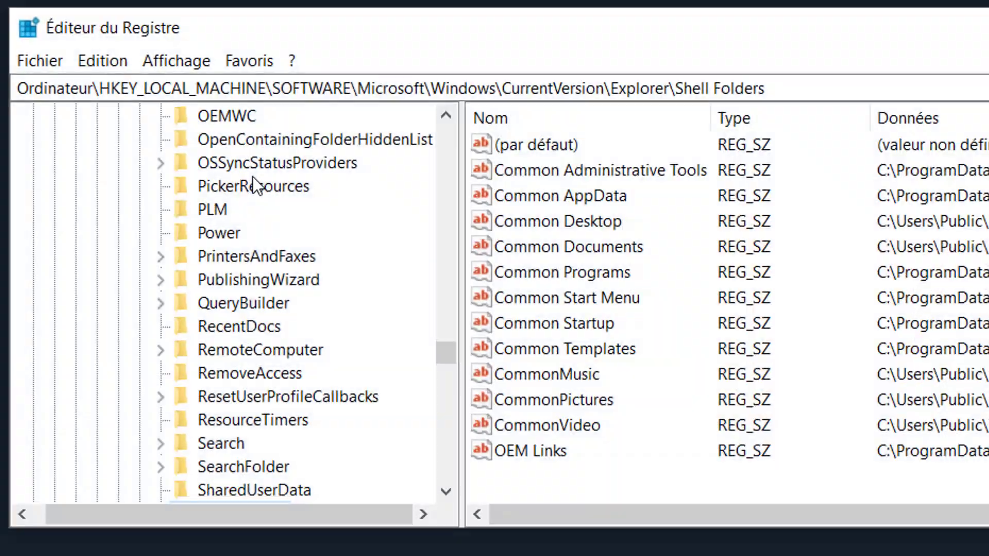
Locate the SolidWorks and SOLIDWORKS 2018 keys under HKEY_CURRENT_USER\Software and bring up the actions for the SolidWorks key
{"action": "left_click_drag", "start_coordinate": [442, 351], "coordinate": [465, 118]}
{"action": "left_click", "coordinate": [31, 189]}
{"action": "left_click", "coordinate": [47, 165]}
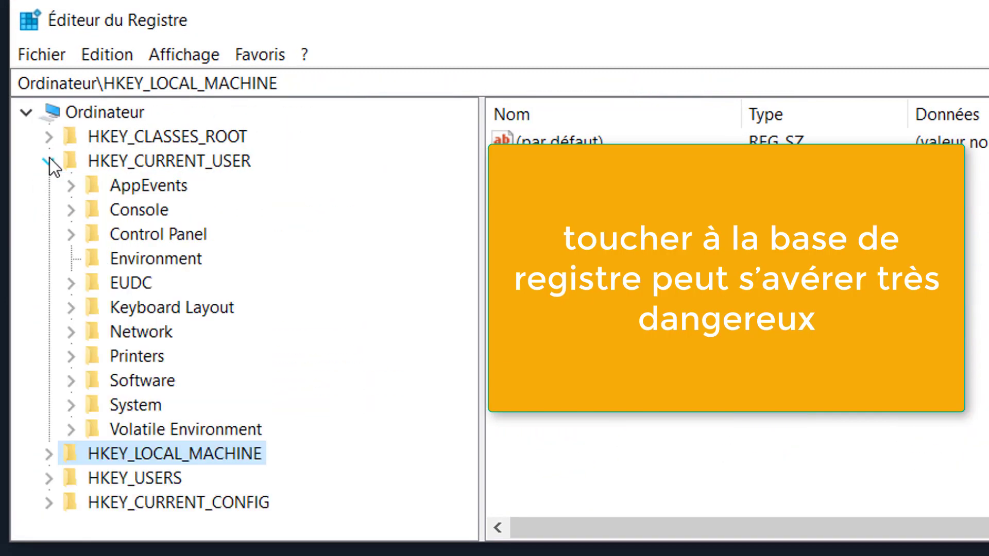
{"action": "left_click", "coordinate": [71, 381]}
{"action": "scroll", "coordinate": [153, 394], "scroll_direction": "down", "scroll_amount": 10}
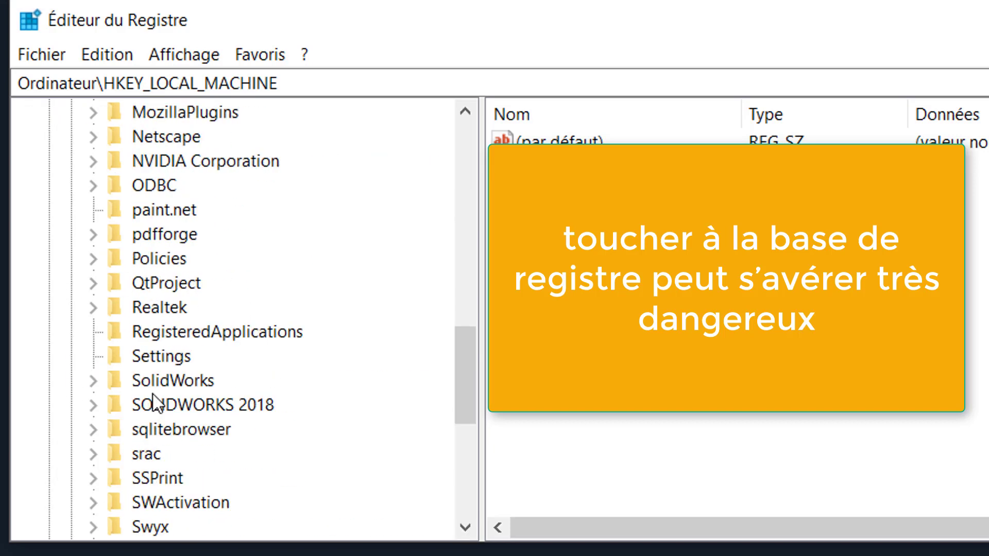
{"action": "left_click", "coordinate": [156, 380]}
{"action": "left_click", "coordinate": [152, 404]}
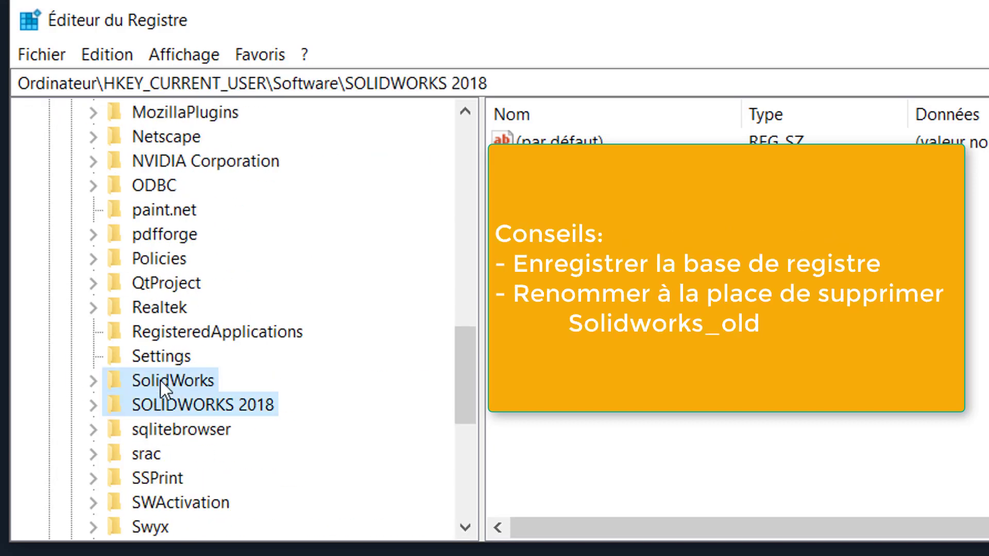
{"action": "right_click", "coordinate": [160, 381]}
Expand HKEY_LOCAL_MACHINE, collapse the Microsoft key under SOFTWARE and locate the SolidWorks key there
{"action": "left_click", "coordinate": [470, 342]}
{"action": "left_click_drag", "start_coordinate": [470, 342], "coordinate": [463, 432]}
{"action": "left_click", "coordinate": [48, 477]}
{"action": "scroll", "coordinate": [212, 393], "scroll_direction": "down", "scroll_amount": 12}
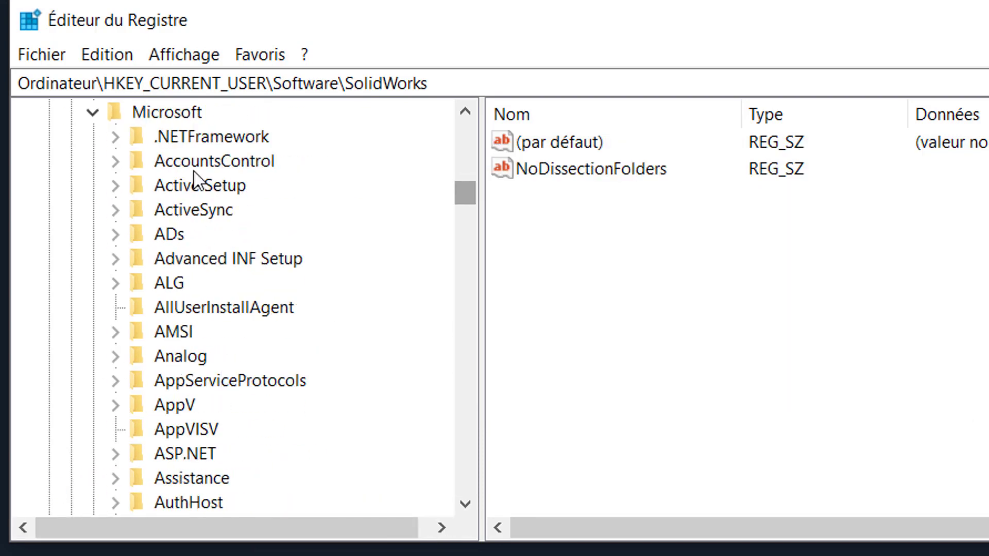
{"action": "left_click", "coordinate": [93, 112]}
{"action": "scroll", "coordinate": [165, 371], "scroll_direction": "down", "scroll_amount": 4}
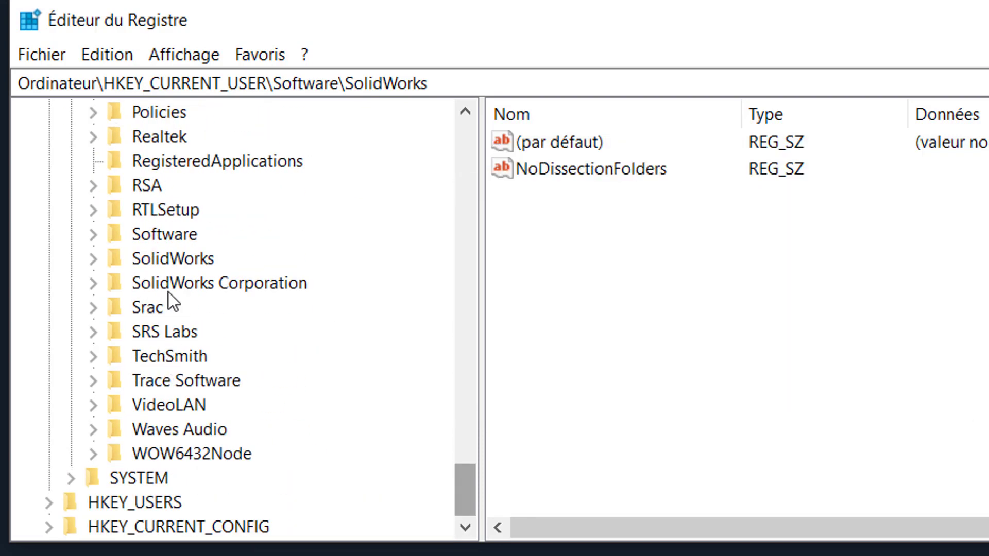
{"action": "left_click", "coordinate": [143, 264]}
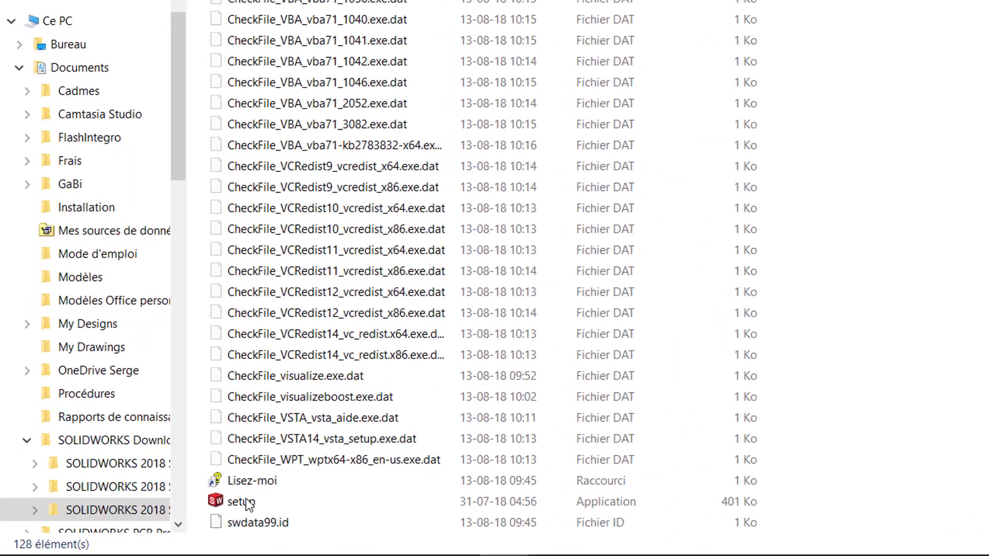
Run the SOLIDWORKS 2018 SP04 setup as administrator and advance the individual installation past the system check to the summary
{"action": "right_click", "coordinate": [118, 510]}
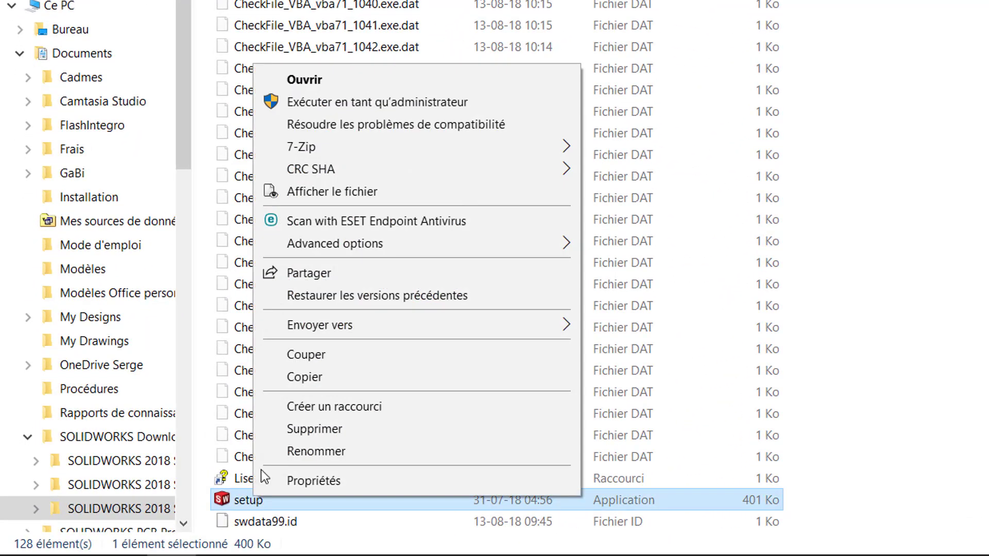
{"action": "left_click", "coordinate": [403, 103]}
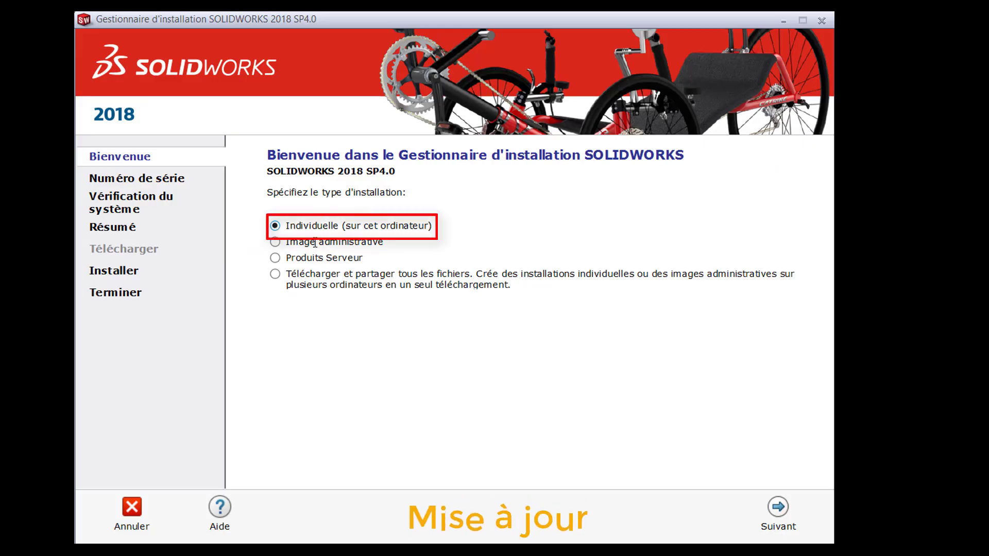
{"action": "left_click", "coordinate": [778, 515]}
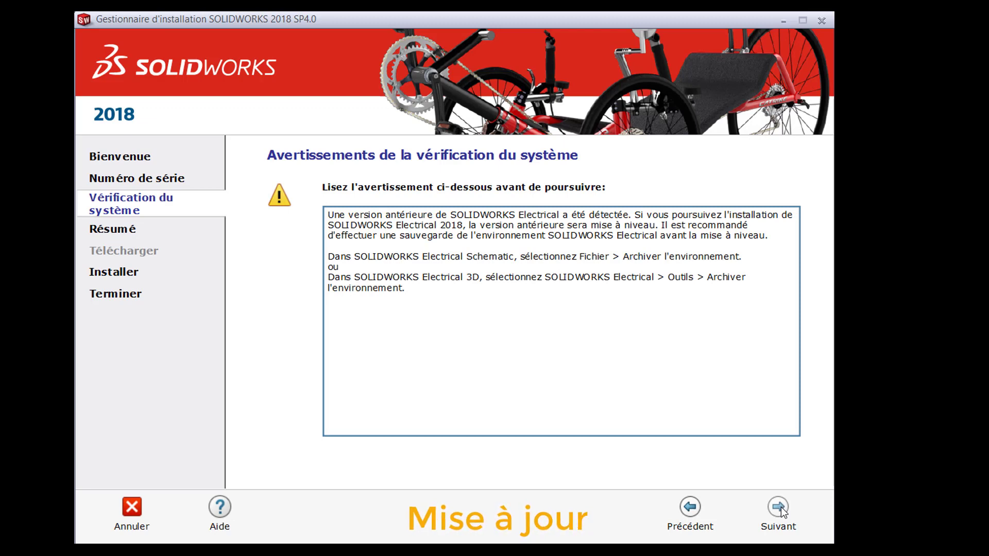
{"action": "left_click", "coordinate": [778, 510]}
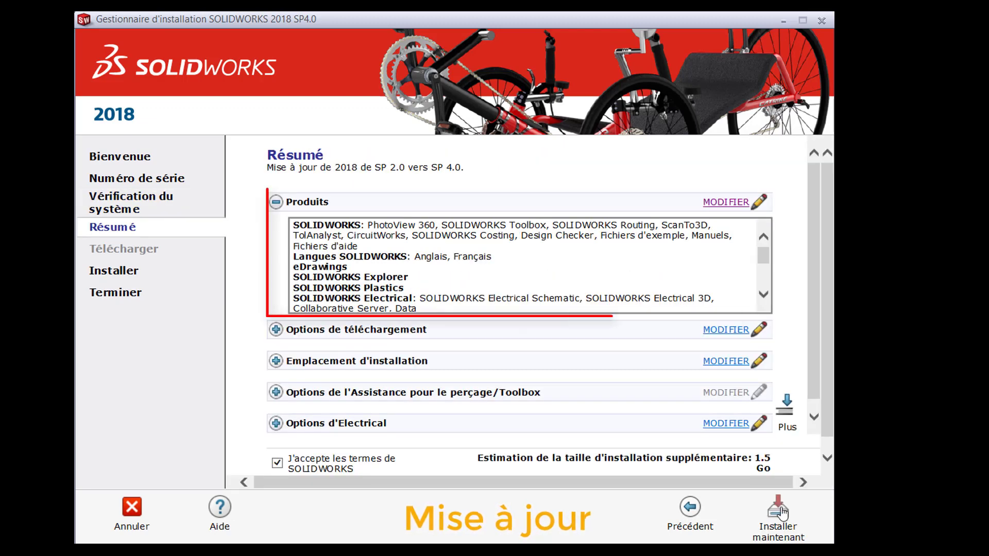
Review the update's product selection, download options and installation location from the summary
{"action": "left_click", "coordinate": [737, 206]}
{"action": "mouse_move", "coordinate": [742, 258]}
{"action": "left_mouse_down"}
{"action": "mouse_move", "coordinate": [734, 331]}
{"action": "mouse_move", "coordinate": [738, 260]}
{"action": "left_mouse_up"}
{"action": "left_click", "coordinate": [778, 509]}
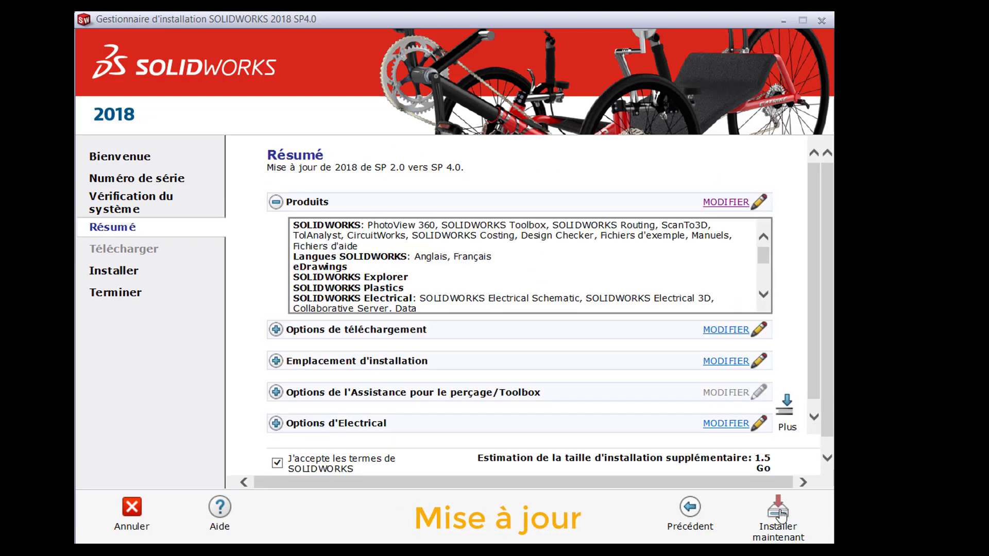
{"action": "left_click", "coordinate": [735, 330]}
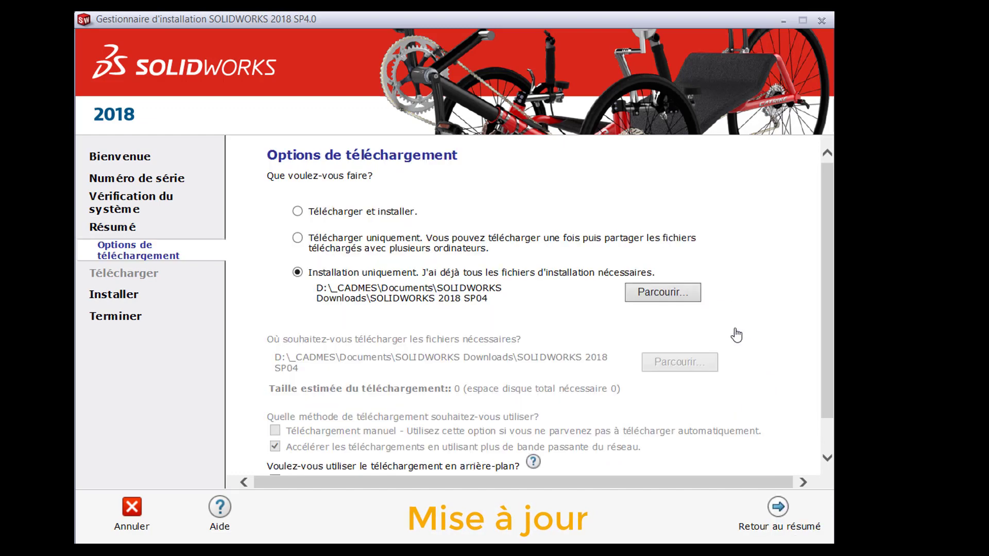
{"action": "scroll", "coordinate": [736, 335], "scroll_direction": "down", "scroll_amount": 1}
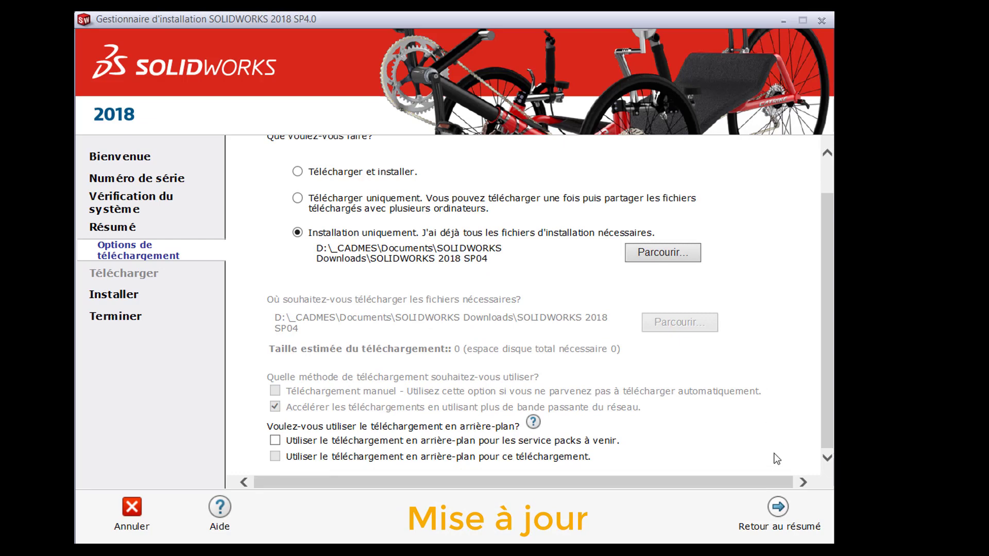
{"action": "left_click", "coordinate": [778, 510]}
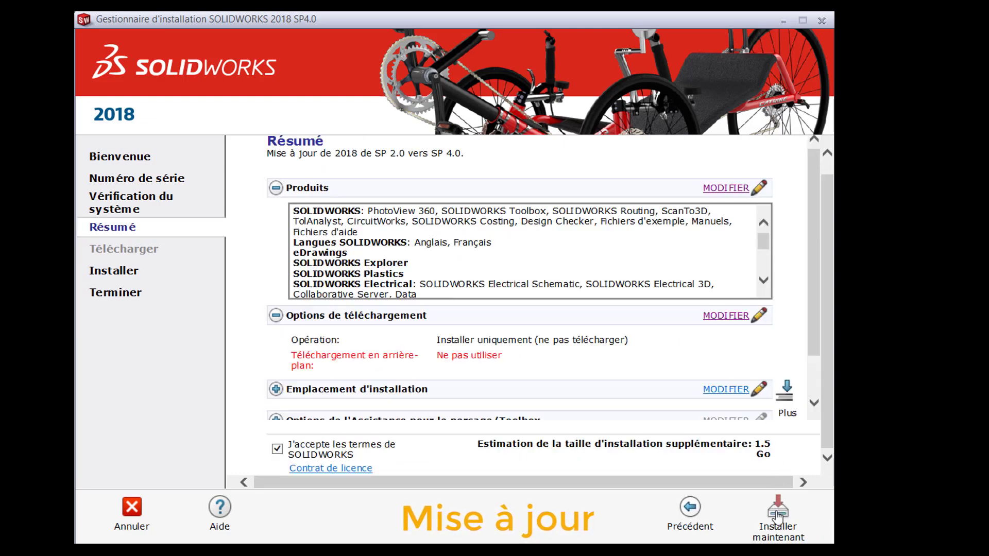
{"action": "left_click", "coordinate": [738, 389]}
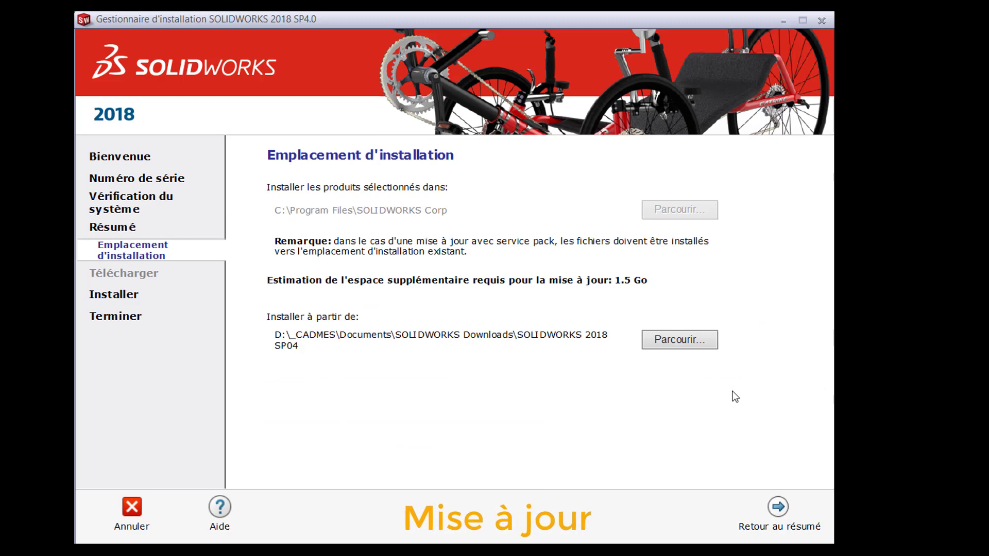
{"action": "left_click", "coordinate": [778, 508]}
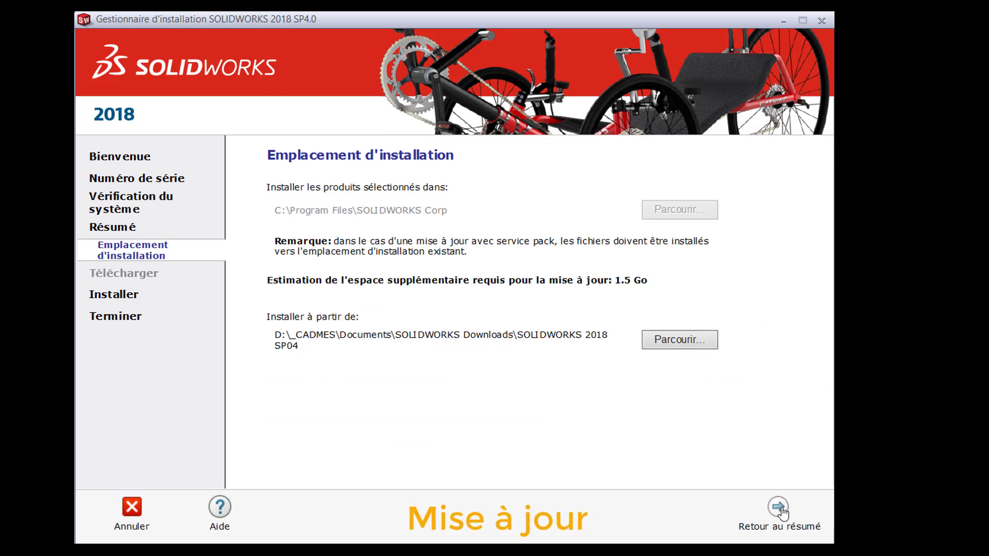
Expand the Hole Wizard/Toolbox options in the summary, then start the update and accept the port@server entry for the SNL server
{"action": "left_click_drag", "start_coordinate": [813, 325], "coordinate": [812, 393]}
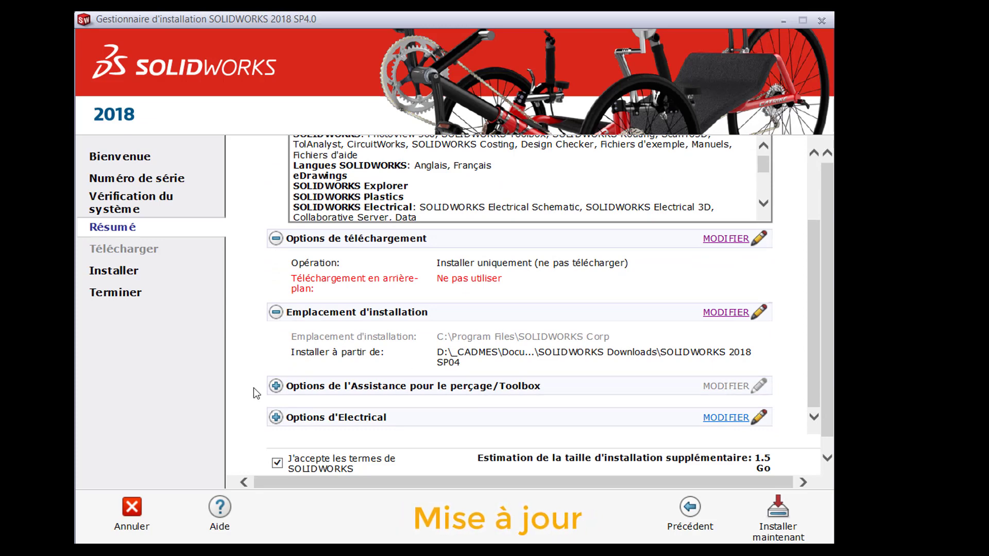
{"action": "left_click", "coordinate": [276, 386]}
{"action": "scroll", "coordinate": [435, 348], "scroll_direction": "down", "scroll_amount": 2}
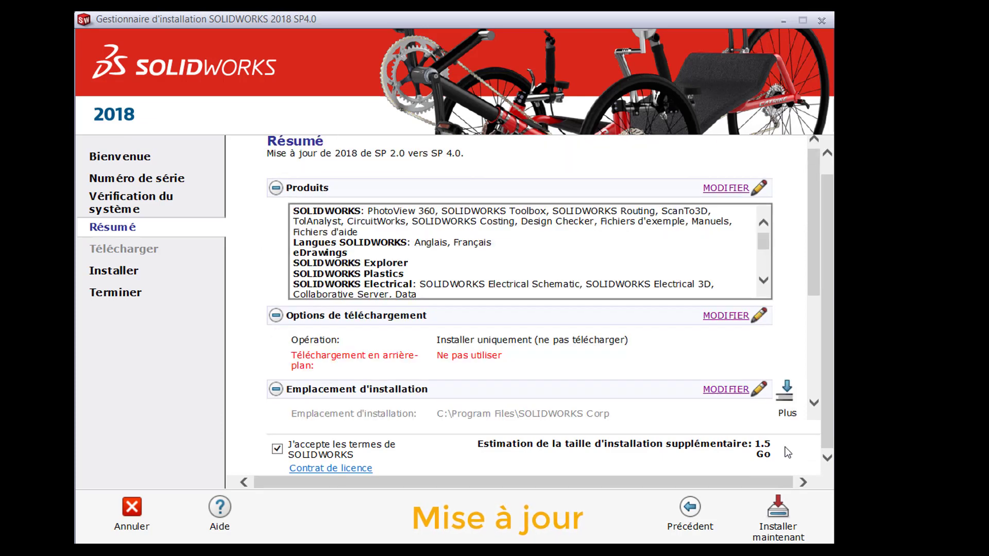
{"action": "left_click", "coordinate": [777, 512]}
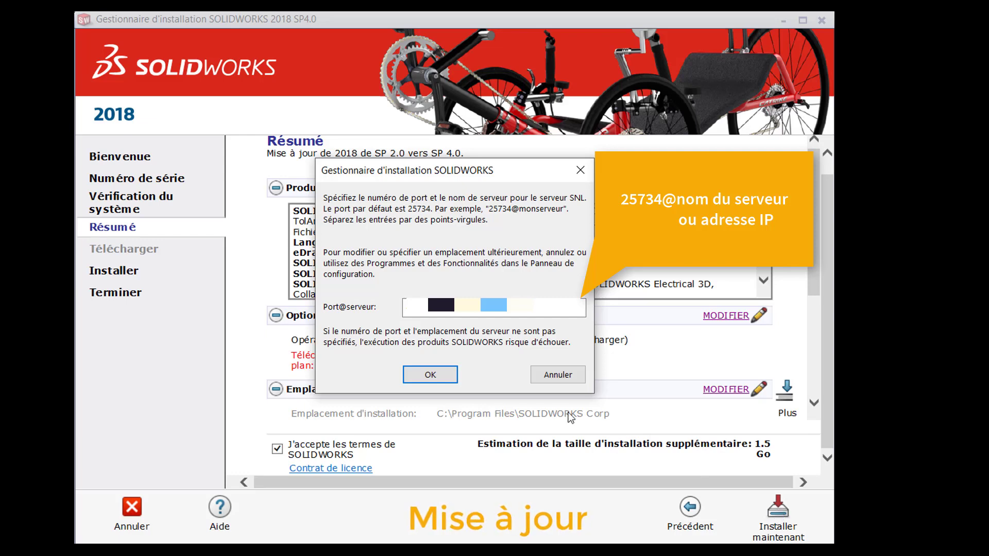
{"action": "left_click", "coordinate": [437, 377]}
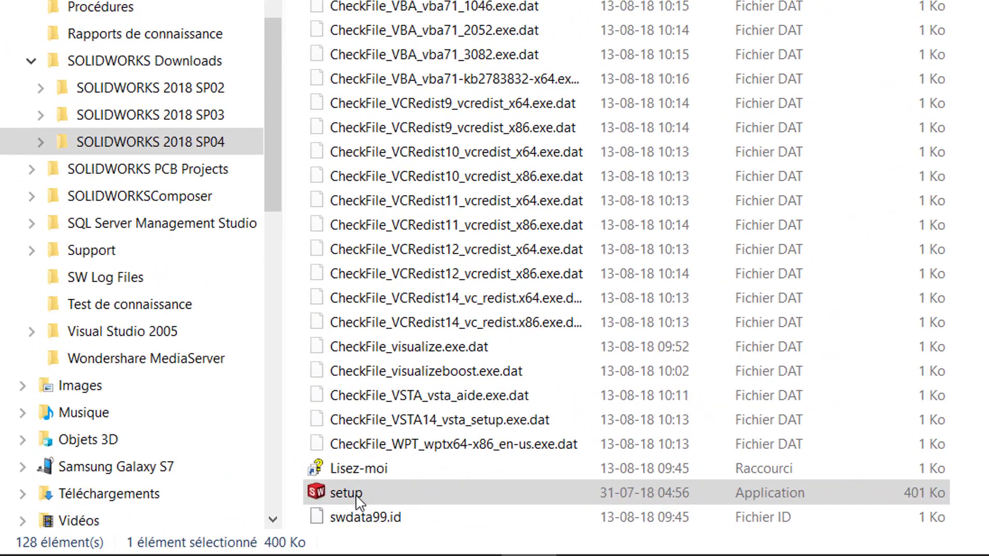
Run the setup as administrator again, continue despite the pending restart, and advance an individual installation through the serial numbers to the summary
{"action": "right_click", "coordinate": [238, 515]}
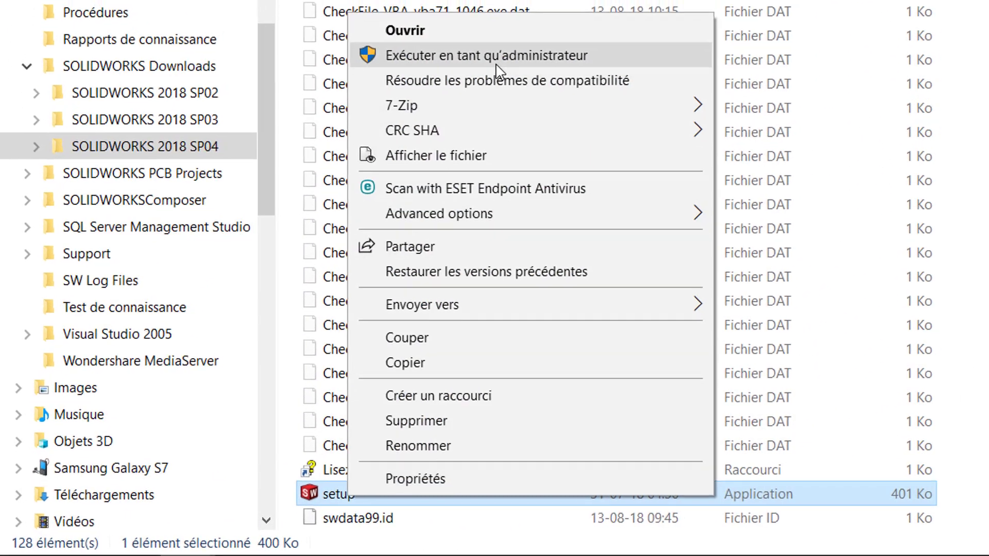
{"action": "left_click", "coordinate": [515, 50]}
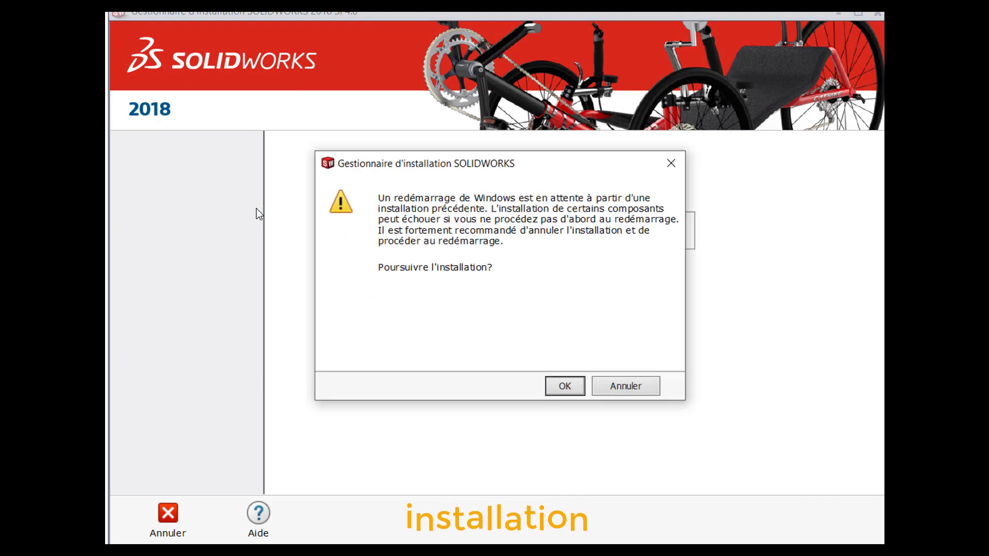
{"action": "left_click", "coordinate": [556, 390]}
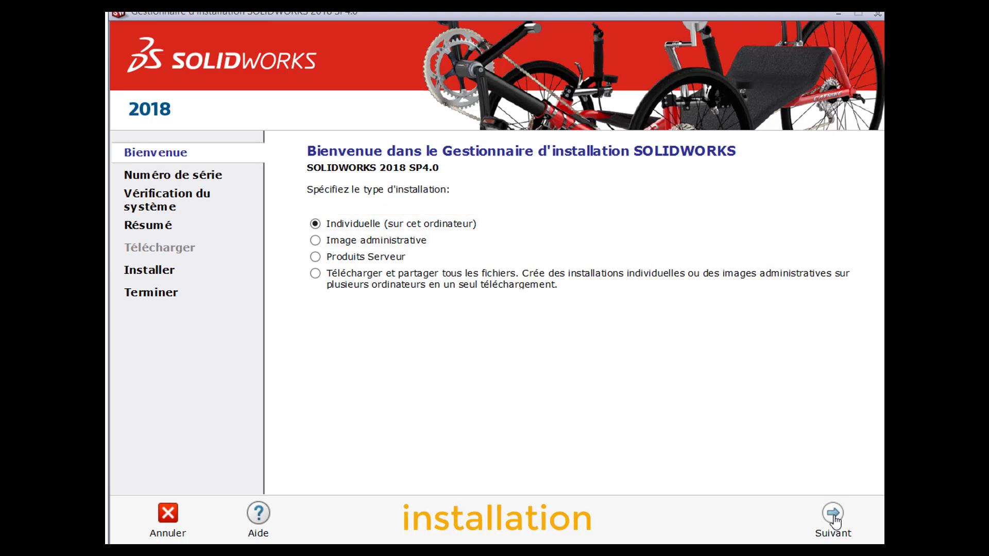
{"action": "left_click", "coordinate": [834, 519]}
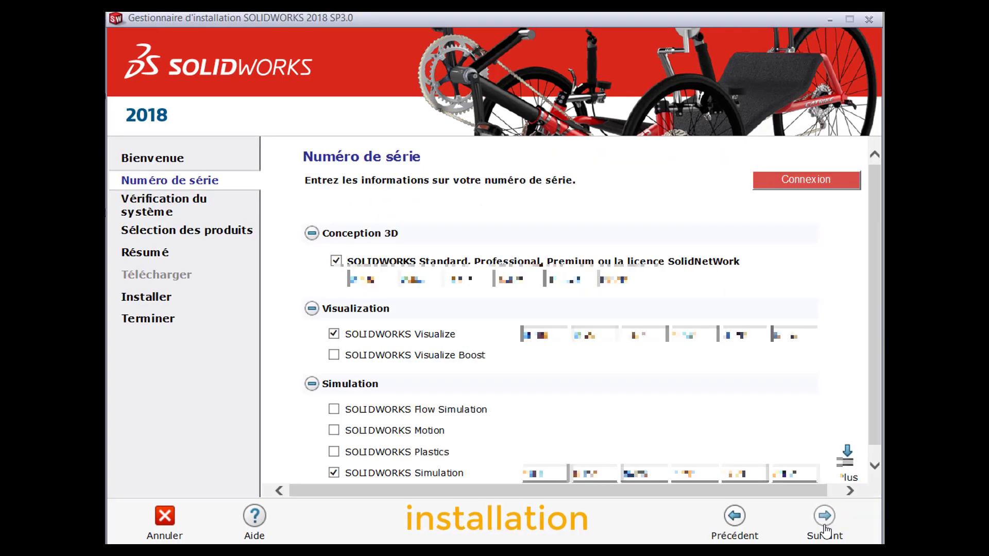
{"action": "left_click", "coordinate": [826, 529]}
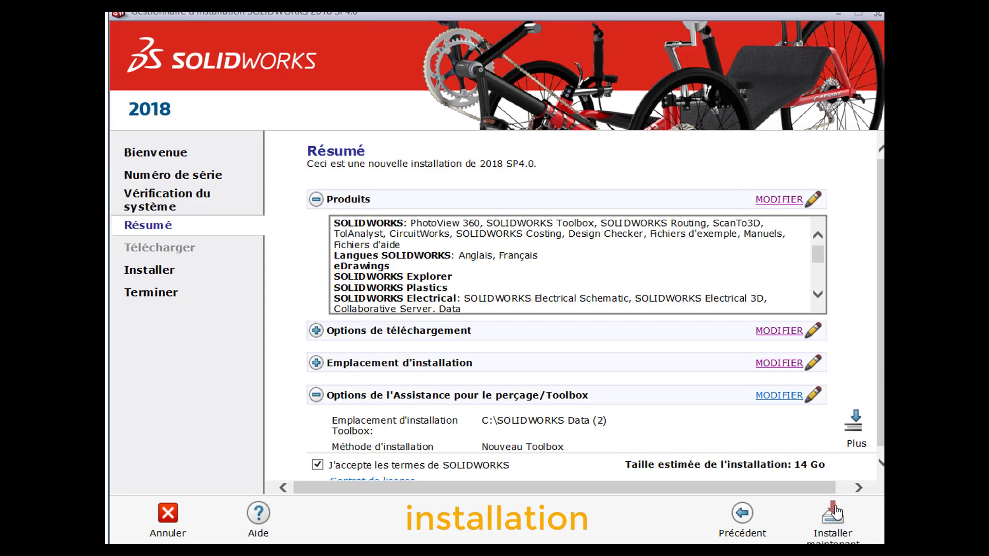
Examine the products chosen for the new installation, including the SOLIDWORKS components and languages, and return to the summary
{"action": "left_click", "coordinate": [780, 201]}
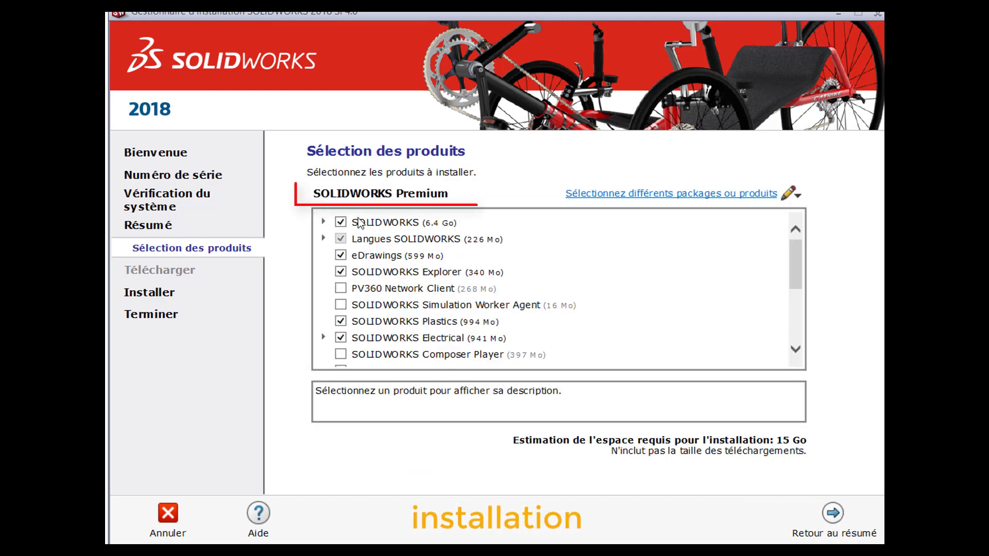
{"action": "left_click", "coordinate": [324, 223]}
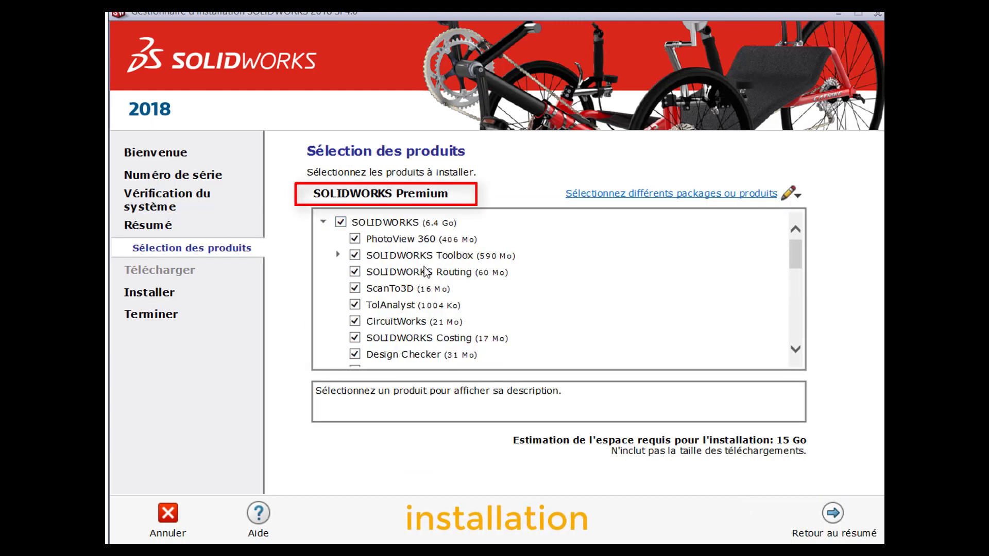
{"action": "scroll", "coordinate": [435, 283], "scroll_direction": "down", "scroll_amount": 2}
{"action": "scroll", "coordinate": [437, 284], "scroll_direction": "down", "scroll_amount": 3}
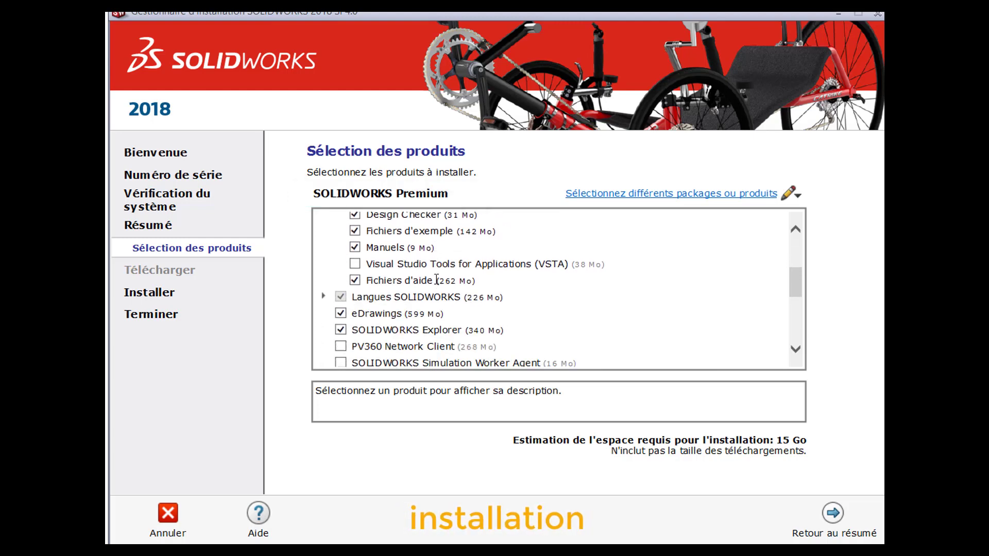
{"action": "left_click", "coordinate": [324, 273]}
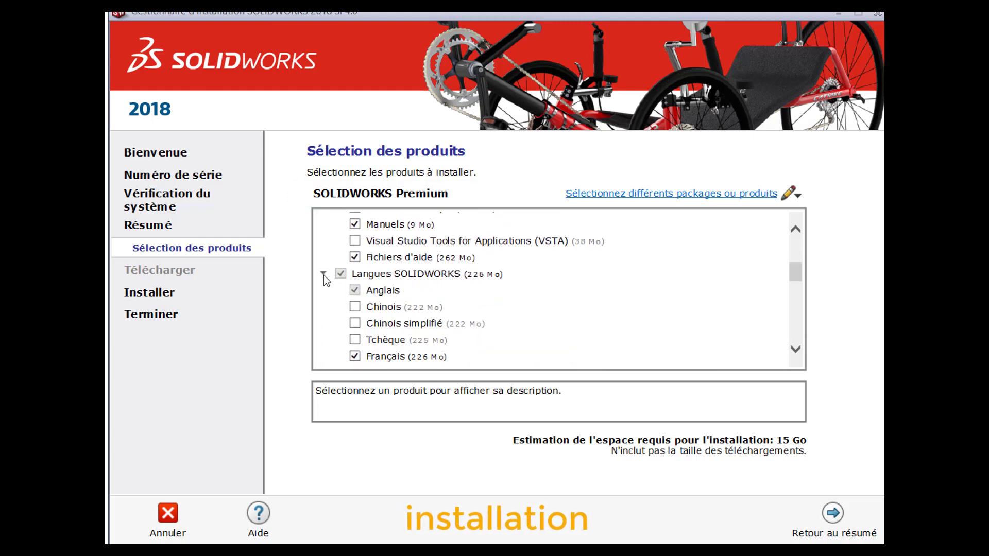
{"action": "scroll", "coordinate": [450, 291], "scroll_direction": "down", "scroll_amount": 1}
{"action": "scroll", "coordinate": [451, 293], "scroll_direction": "down", "scroll_amount": 1}
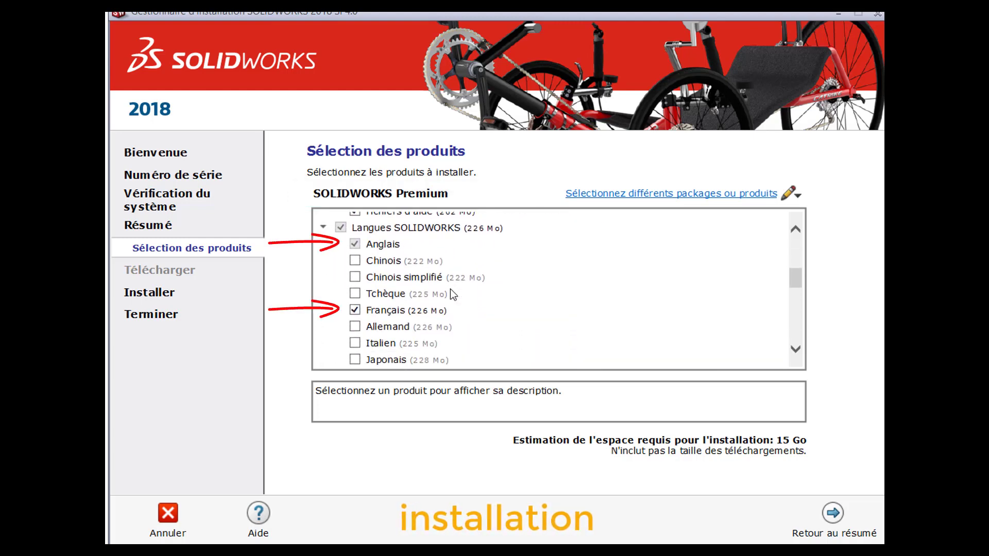
{"action": "scroll", "coordinate": [451, 291], "scroll_direction": "down", "scroll_amount": 6}
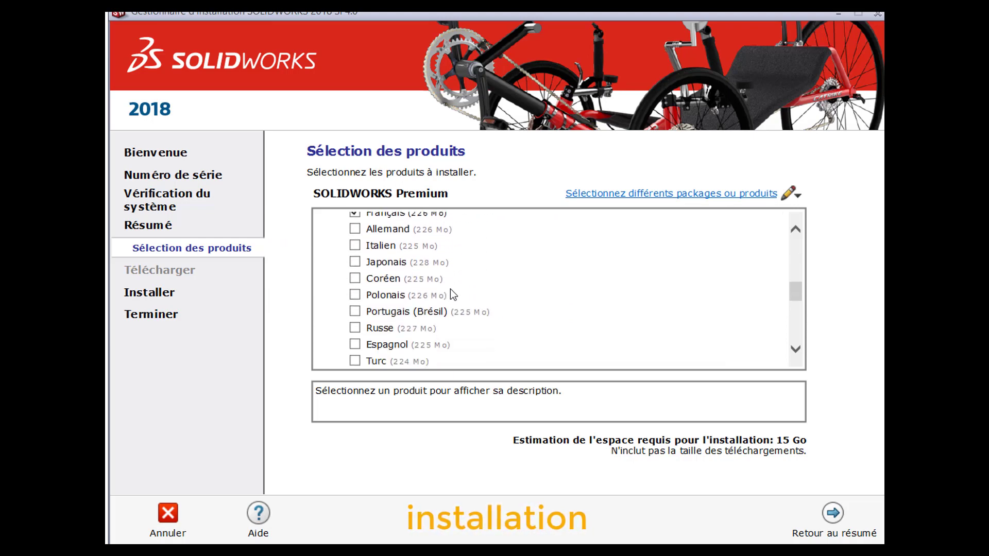
{"action": "scroll", "coordinate": [452, 291], "scroll_direction": "down", "scroll_amount": 1}
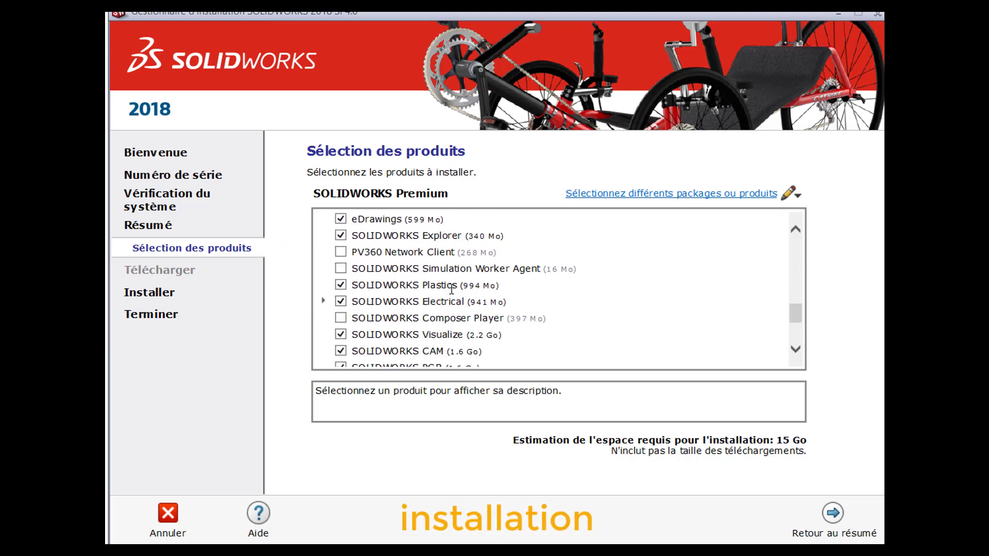
{"action": "scroll", "coordinate": [452, 290], "scroll_direction": "down", "scroll_amount": 1}
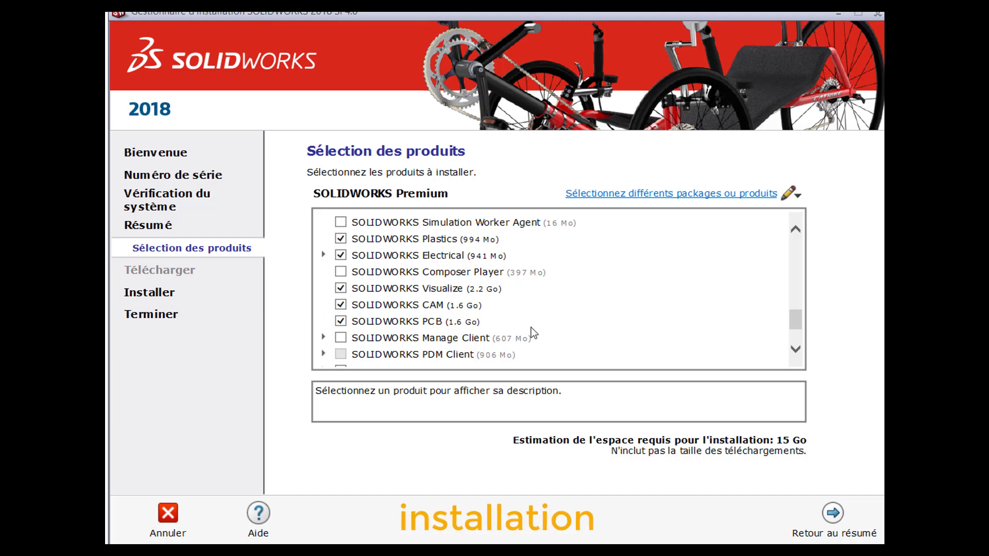
{"action": "left_click", "coordinate": [833, 514]}
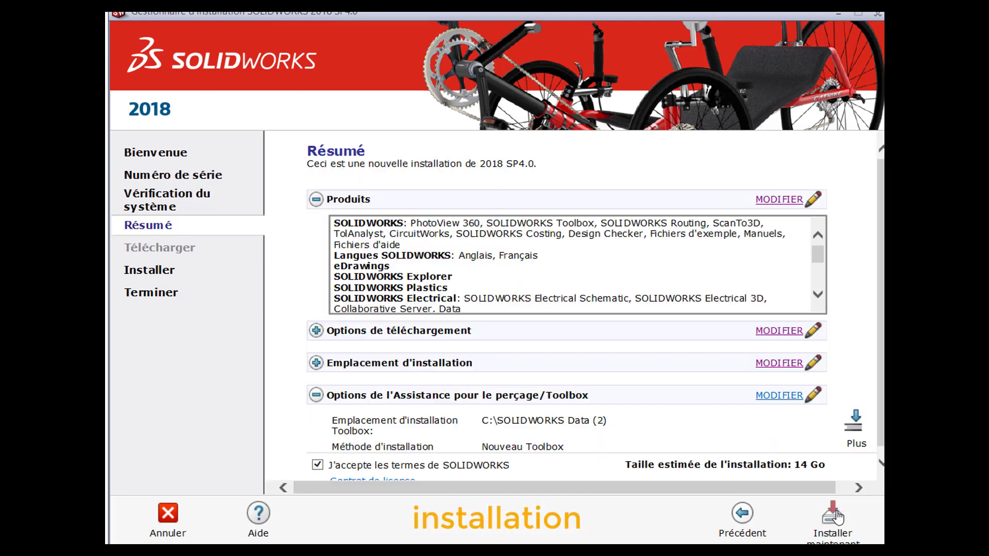
Check the new installation's download options, including the installation source and background downloading, and return to the summary
{"action": "left_click", "coordinate": [779, 332]}
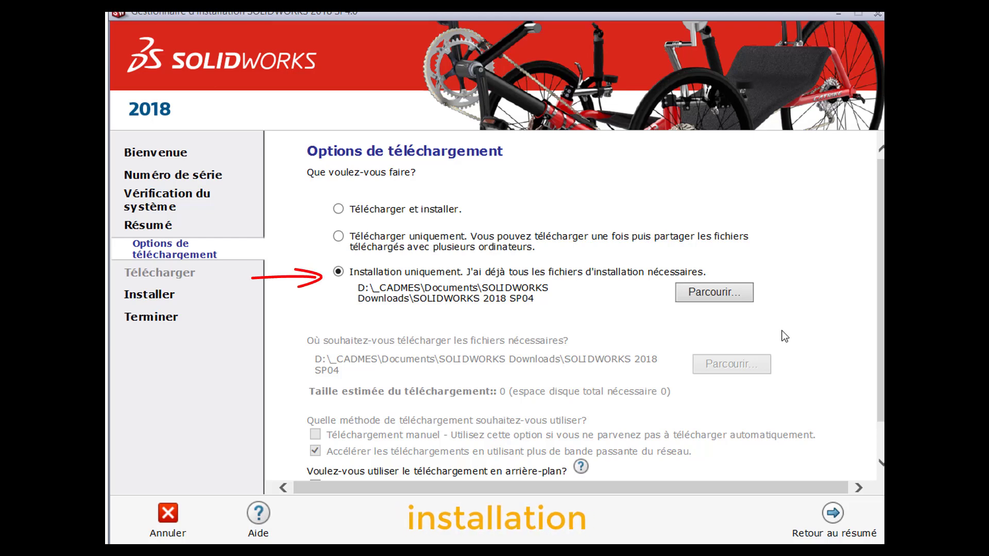
{"action": "scroll", "coordinate": [783, 334], "scroll_direction": "down", "scroll_amount": 1}
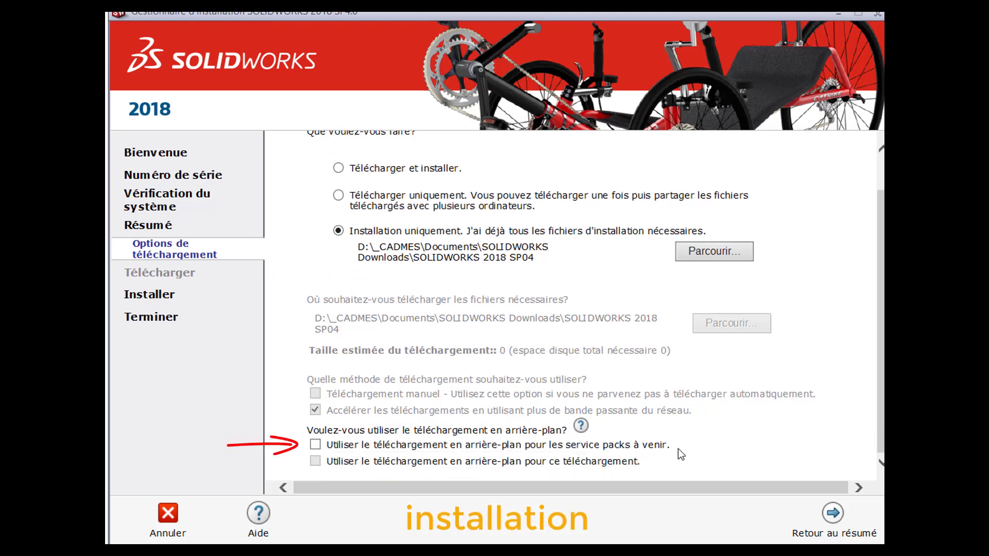
{"action": "left_click", "coordinate": [833, 514]}
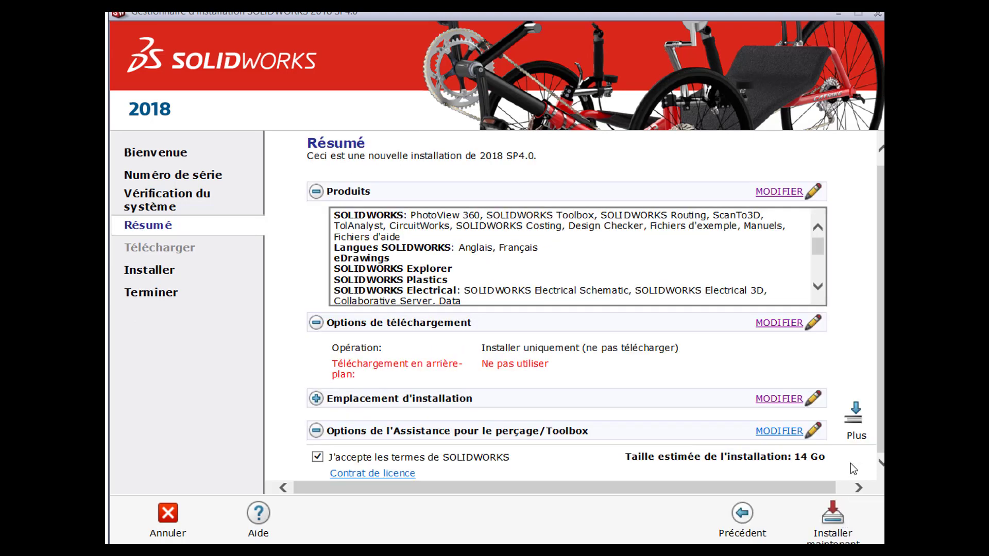
Set the Hole Wizard/Toolbox options to use the existing SOLIDWORKS Toolbox version in C:\SOLIDWORKS Data
{"action": "scroll", "coordinate": [856, 428], "scroll_direction": "down", "scroll_amount": 3}
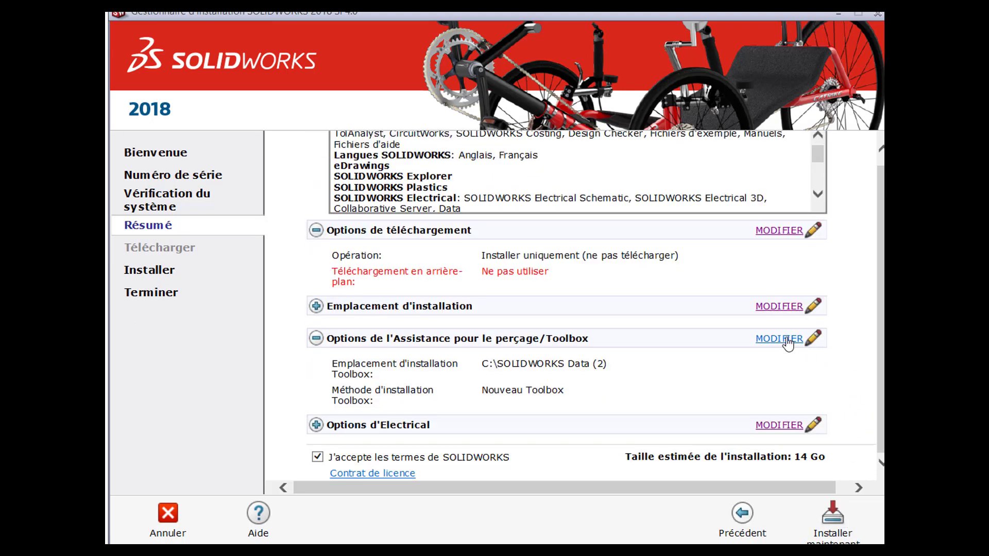
{"action": "left_click", "coordinate": [788, 340]}
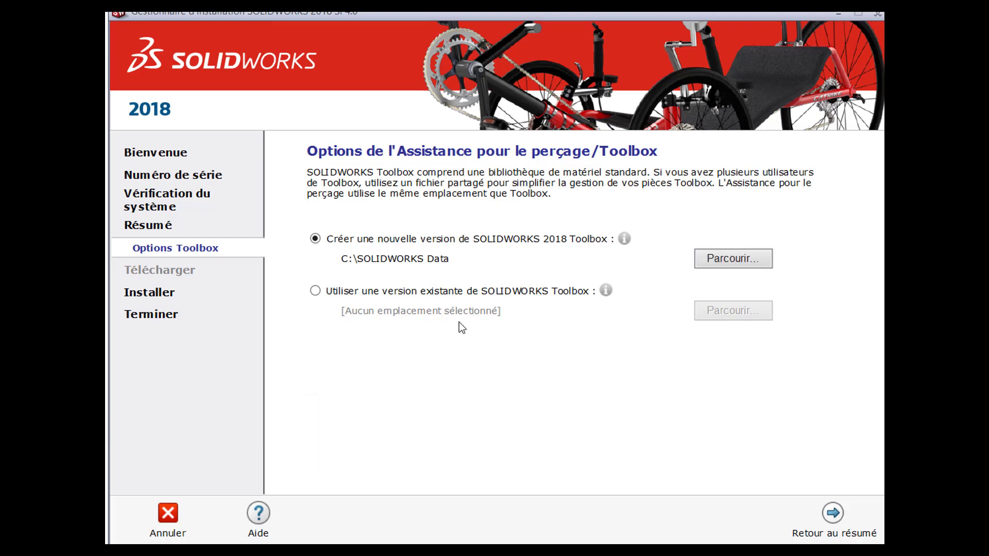
{"action": "left_click", "coordinate": [318, 295]}
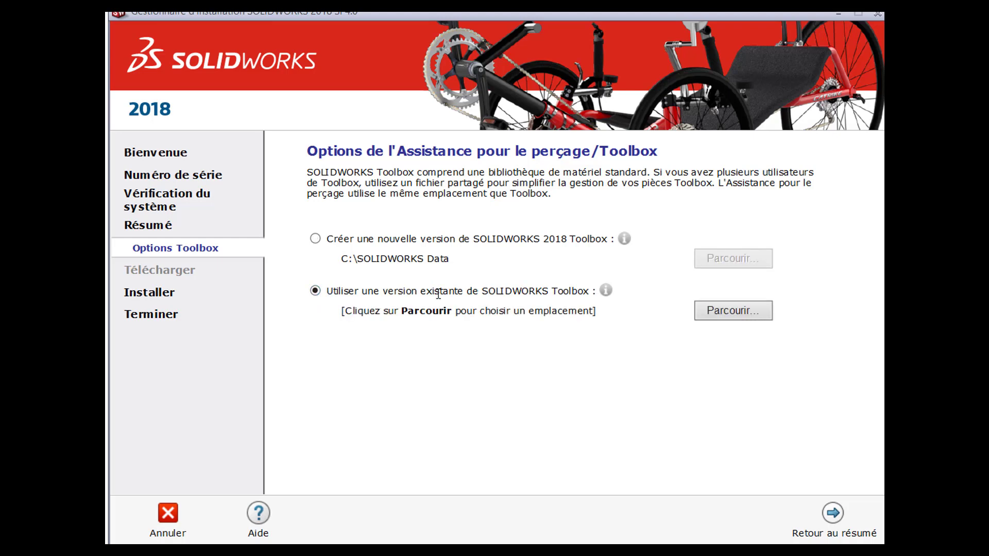
{"action": "left_click", "coordinate": [733, 310]}
{"action": "scroll", "coordinate": [452, 265], "scroll_direction": "down", "scroll_amount": 1}
{"action": "left_click", "coordinate": [401, 226]}
{"action": "left_click", "coordinate": [633, 428]}
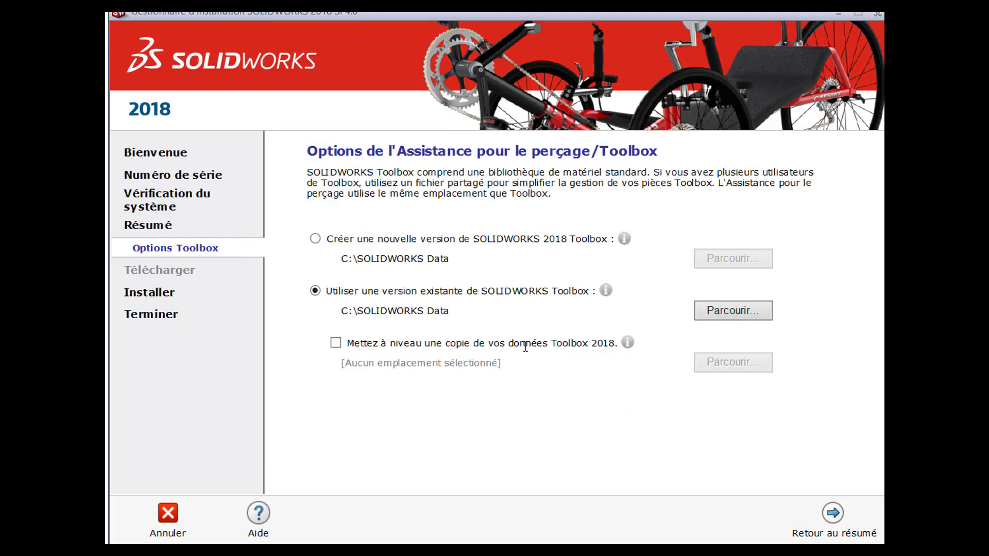
Return to the summary with the Toolbox 2018 data copy upgrade left off, accept the SOLIDWORKS terms and start the installation
{"action": "left_click", "coordinate": [335, 343]}
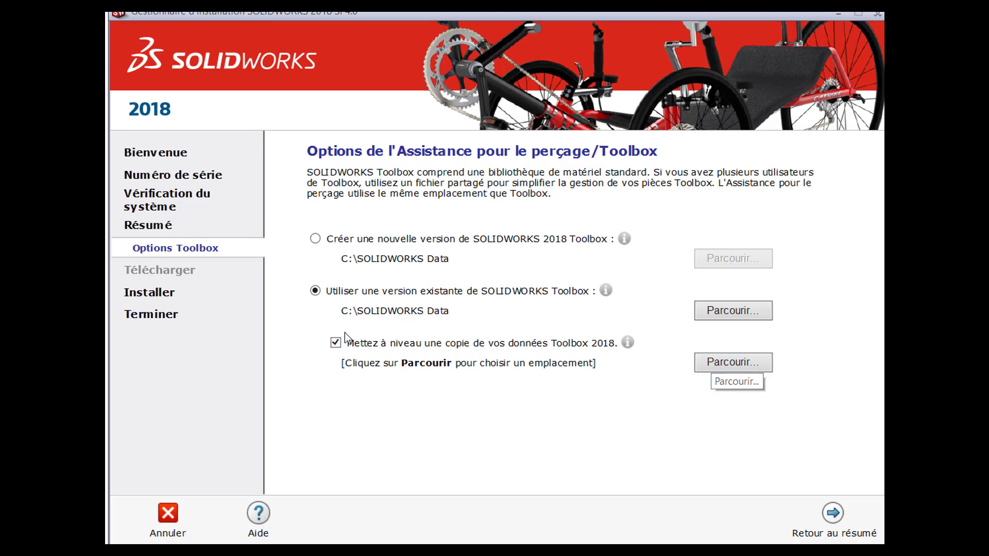
{"action": "left_click", "coordinate": [335, 344]}
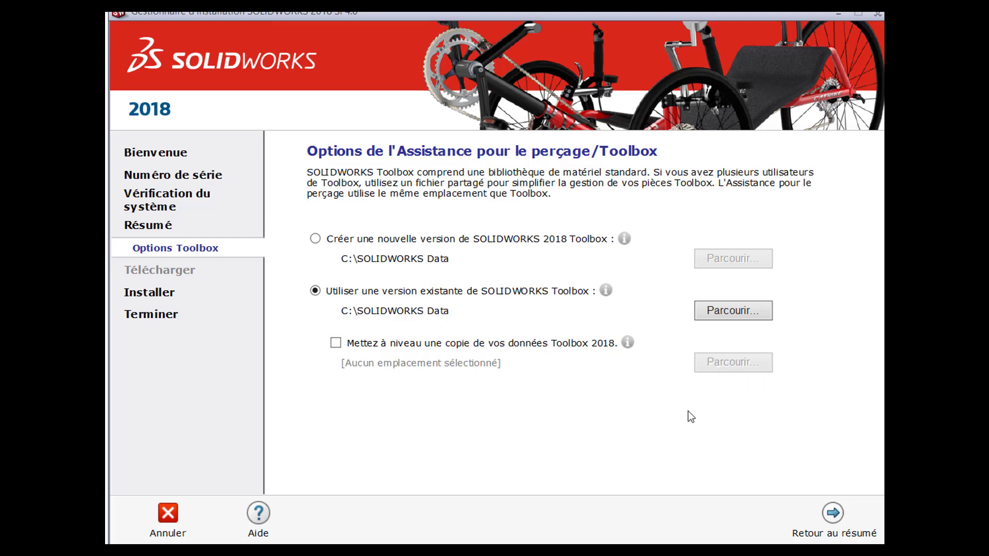
{"action": "left_click", "coordinate": [832, 513]}
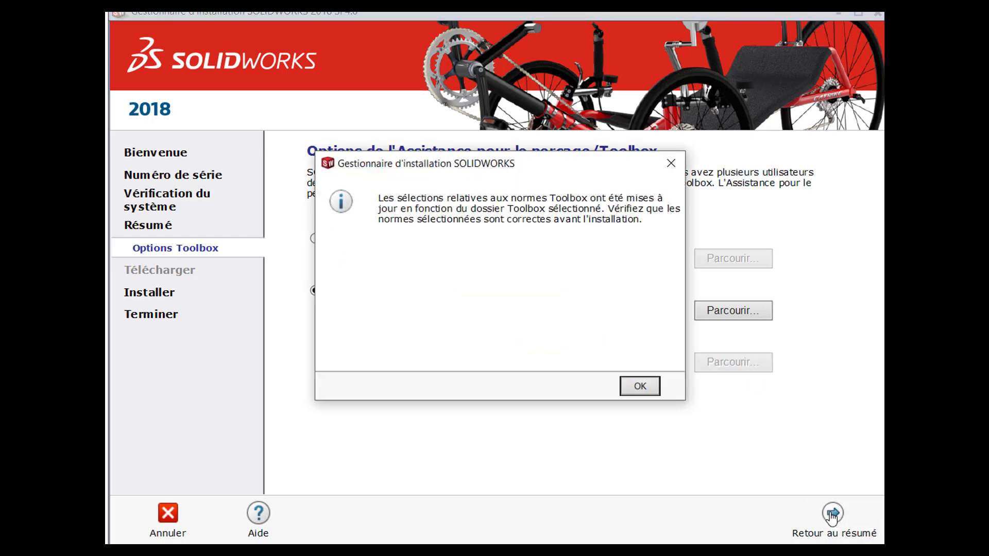
{"action": "left_click", "coordinate": [645, 384]}
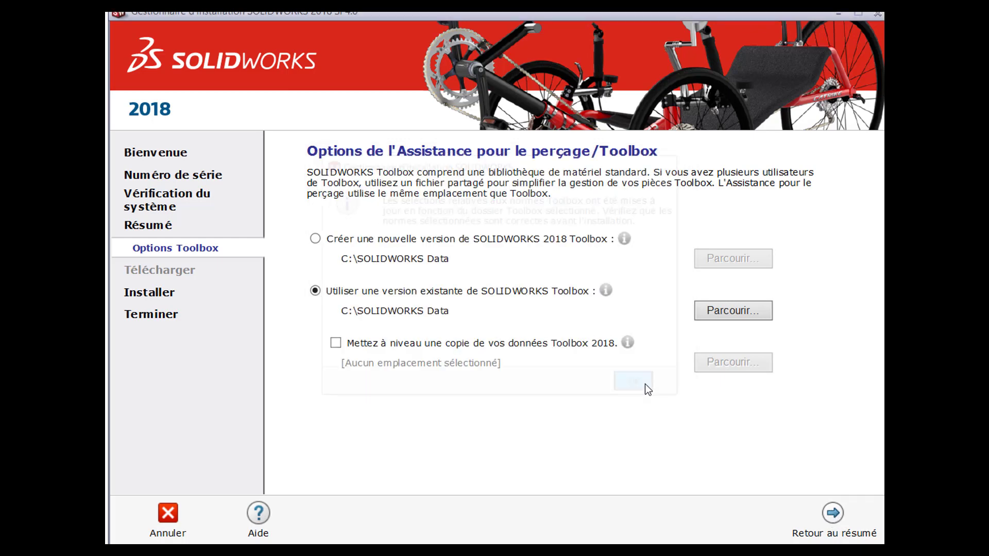
{"action": "scroll", "coordinate": [841, 330], "scroll_direction": "down", "scroll_amount": 3}
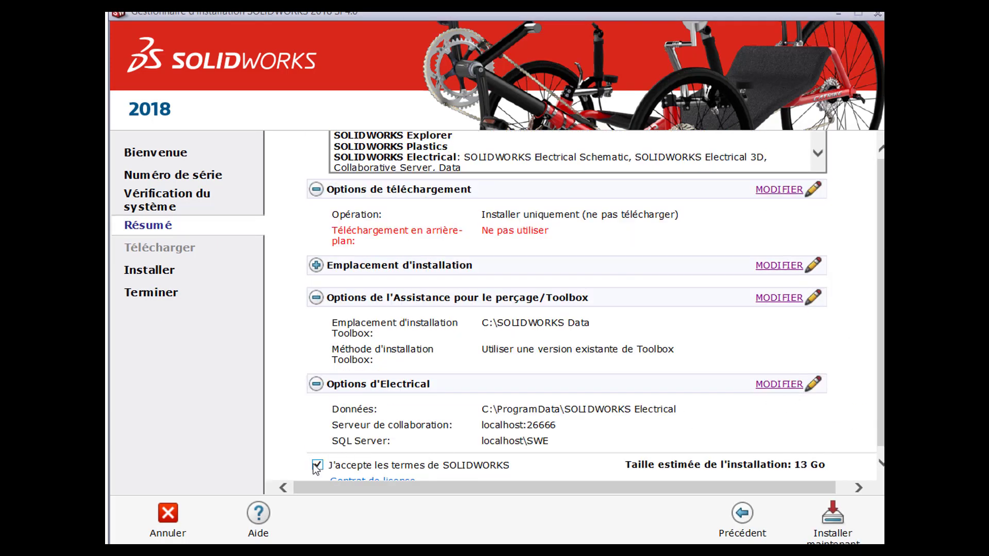
{"action": "left_click", "coordinate": [830, 530]}
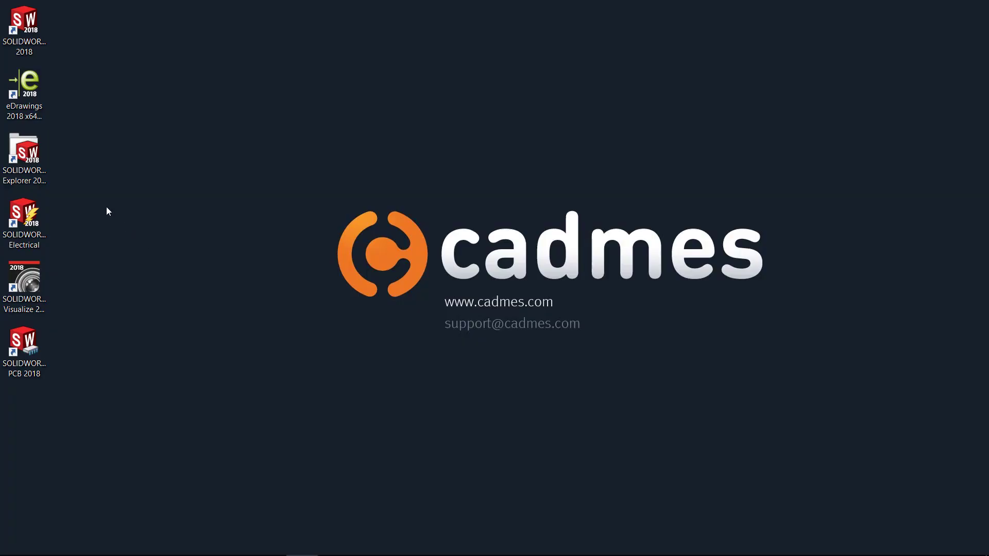
Launch SOLIDWORKS 2018 and proceed with automatic product activation over the Internet for the SOLIDWORKS product
{"action": "double_click", "coordinate": [19, 43]}
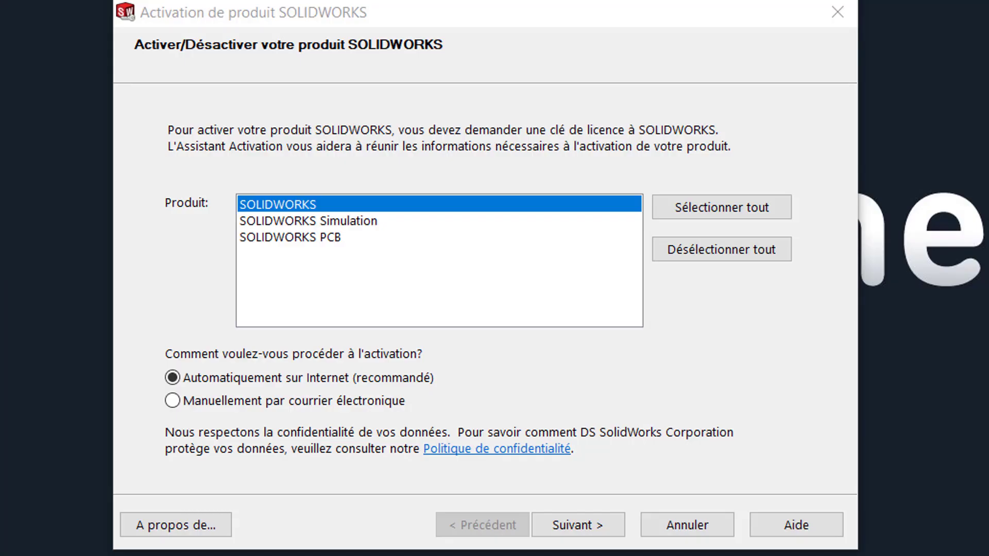
{"action": "left_click", "coordinate": [577, 523]}
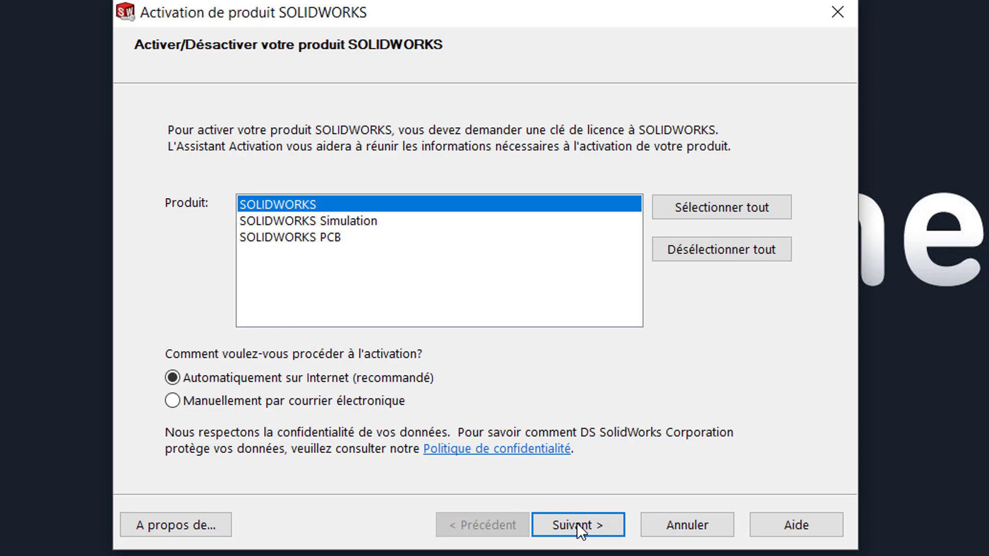
{"action": "left_click", "coordinate": [577, 523]}
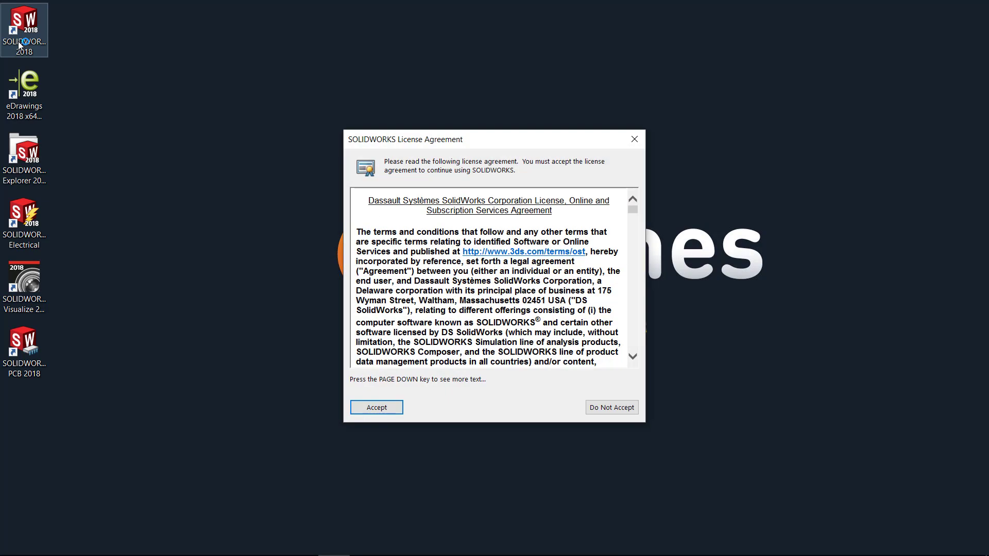
Accept the SOLIDWORKS license agreement and decline the new menu customization to keep the personal modifications
{"action": "left_click", "coordinate": [377, 407]}
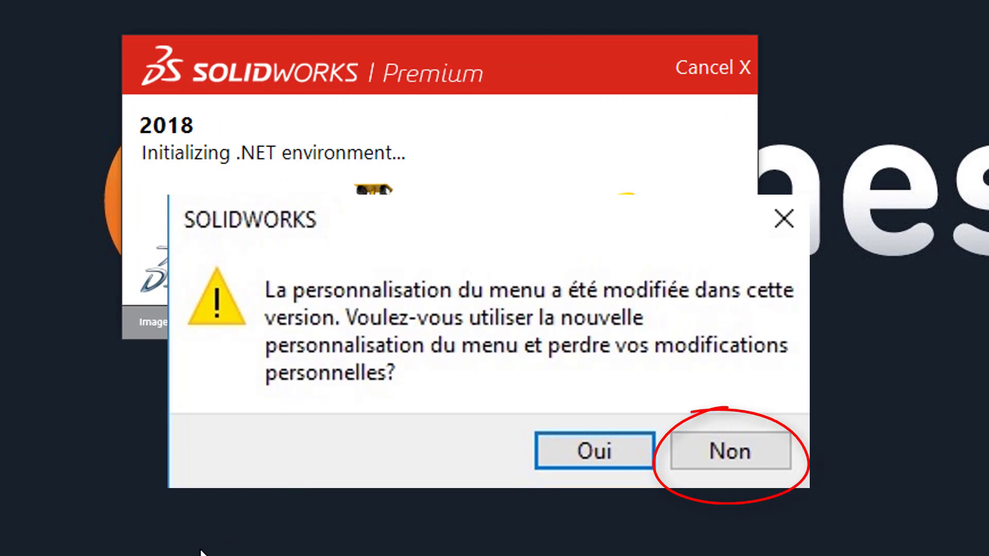
{"action": "key", "text": "n"}
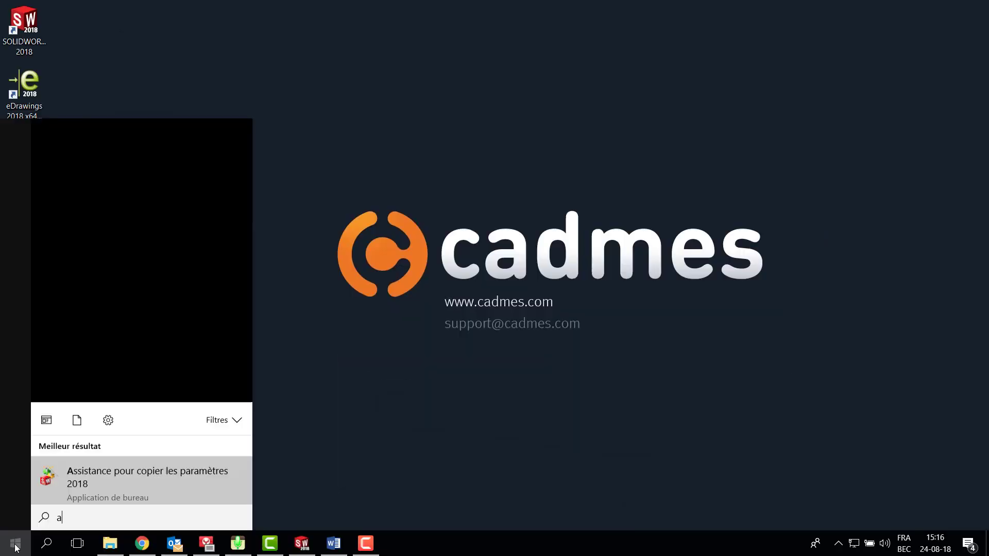
Use the SOLIDWORKS 2018 Copy Settings Wizard to restore all setting categories from the backup .sldreg file in C:\PDM_Pro\Administration
{"action": "type", "text": "ssis"}
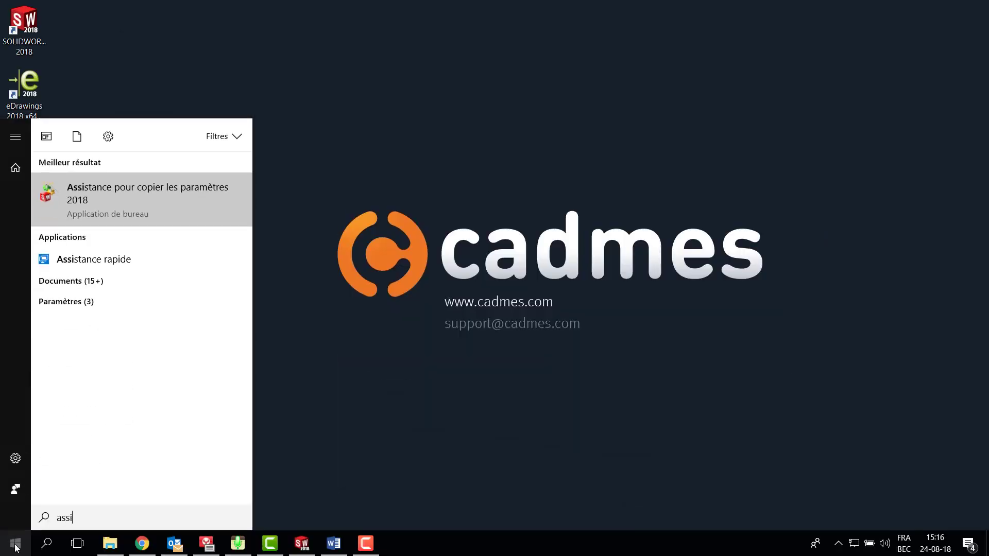
{"action": "left_click", "coordinate": [100, 201]}
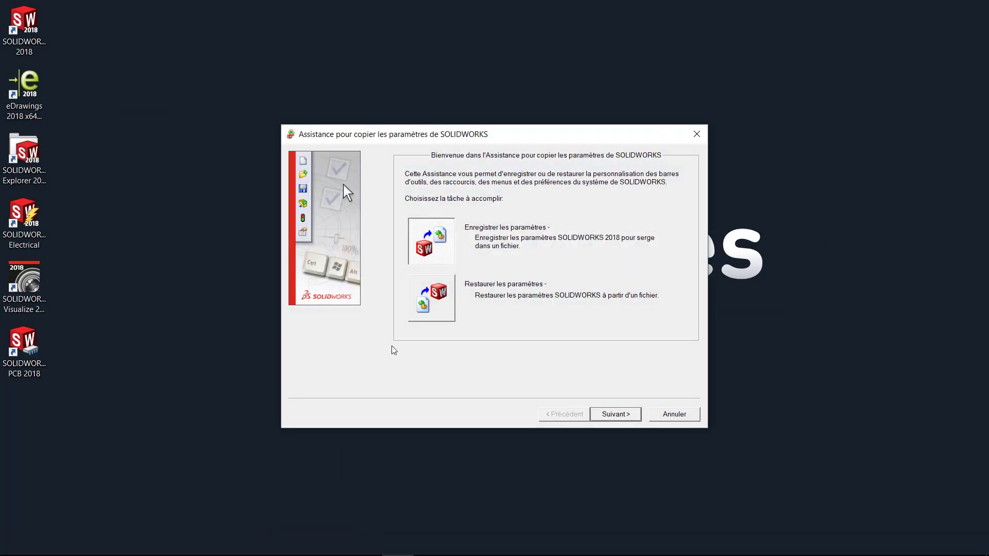
{"action": "left_click", "coordinate": [434, 299]}
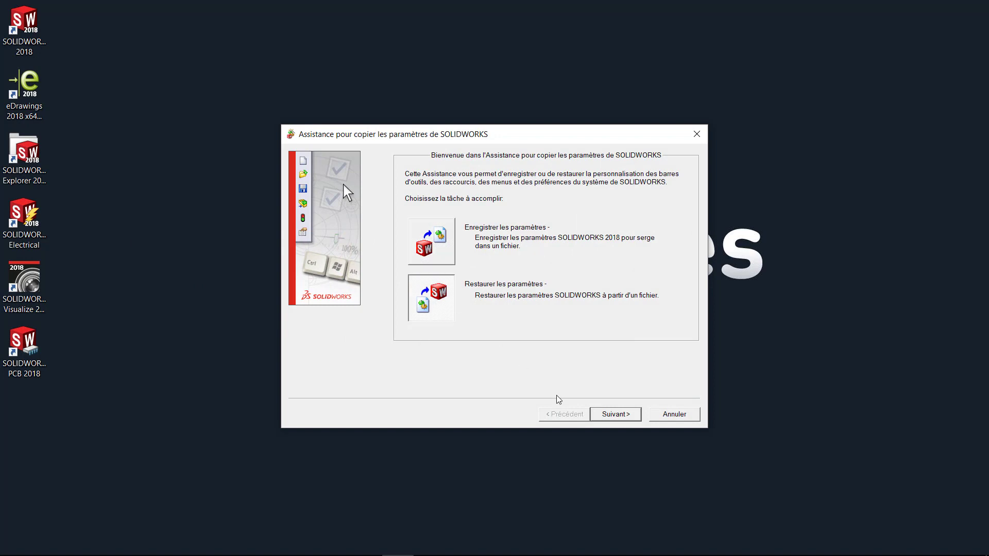
{"action": "left_click", "coordinate": [615, 415]}
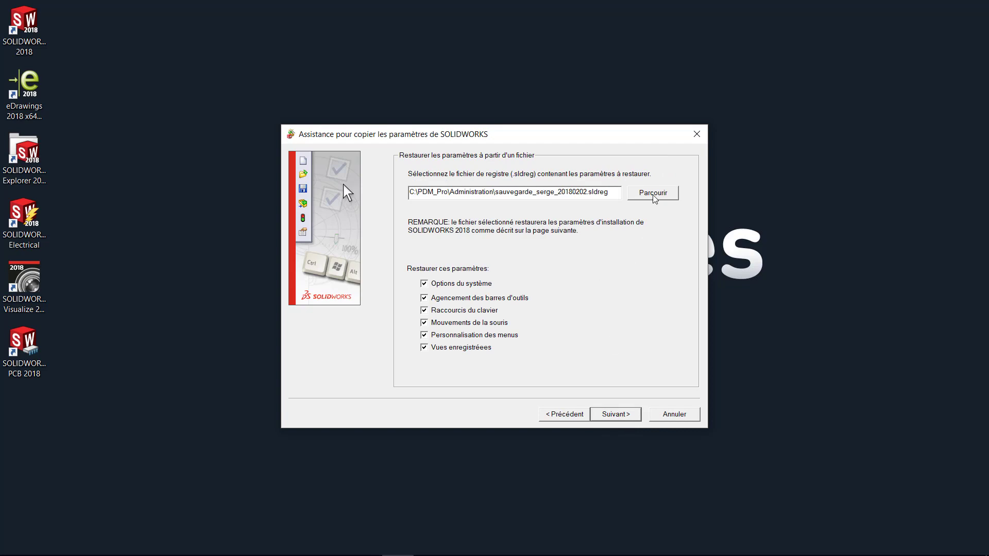
{"action": "left_click", "coordinate": [625, 415]}
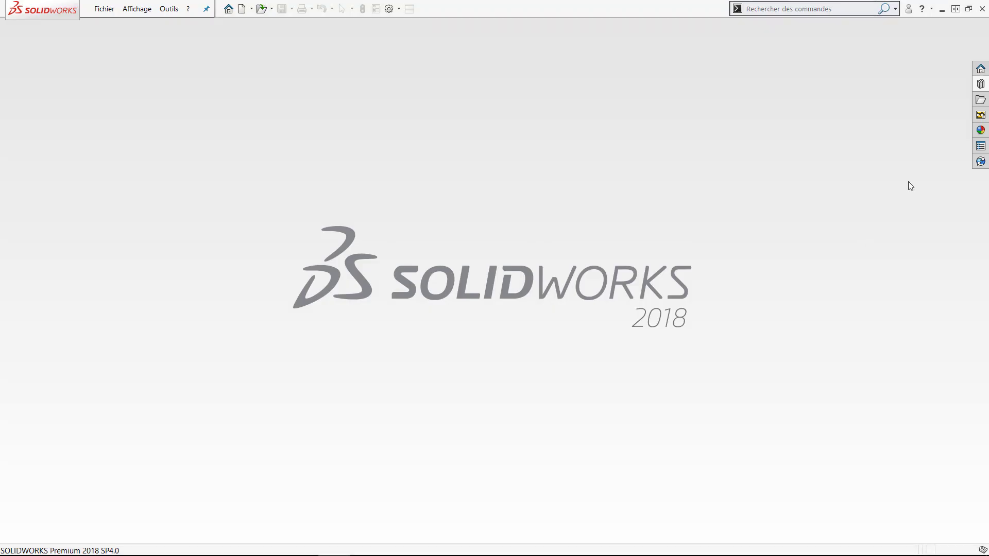
Activate the Toolbox add-in from the Design Library in SOLIDWORKS
{"action": "left_click", "coordinate": [979, 85]}
{"action": "left_click", "coordinate": [737, 120]}
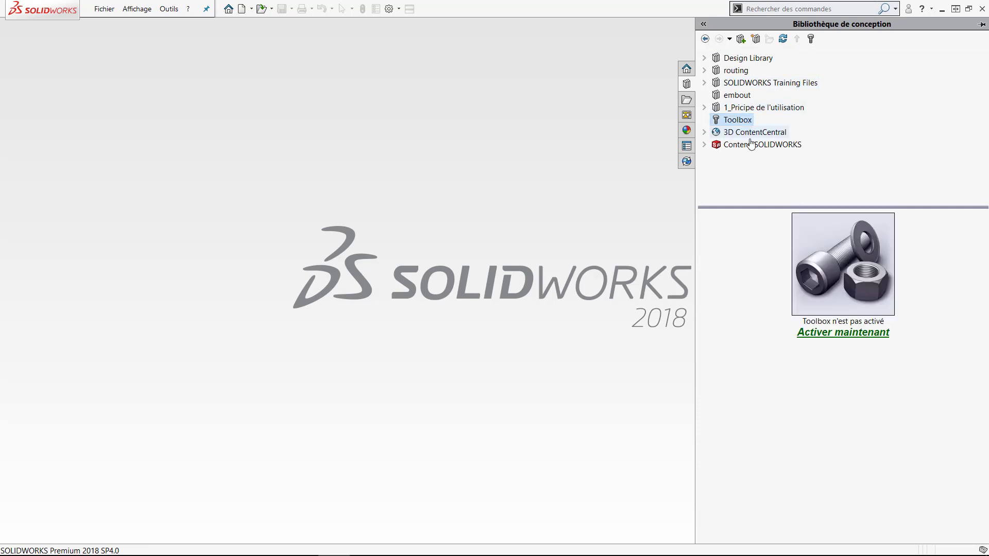
{"action": "left_click", "coordinate": [834, 334]}
Create a part from a countersunk bolt in the Toolbox folder Ansi Inch > Vis > Tête fraisée
{"action": "double_click", "coordinate": [781, 283]}
{"action": "double_click", "coordinate": [780, 283]}
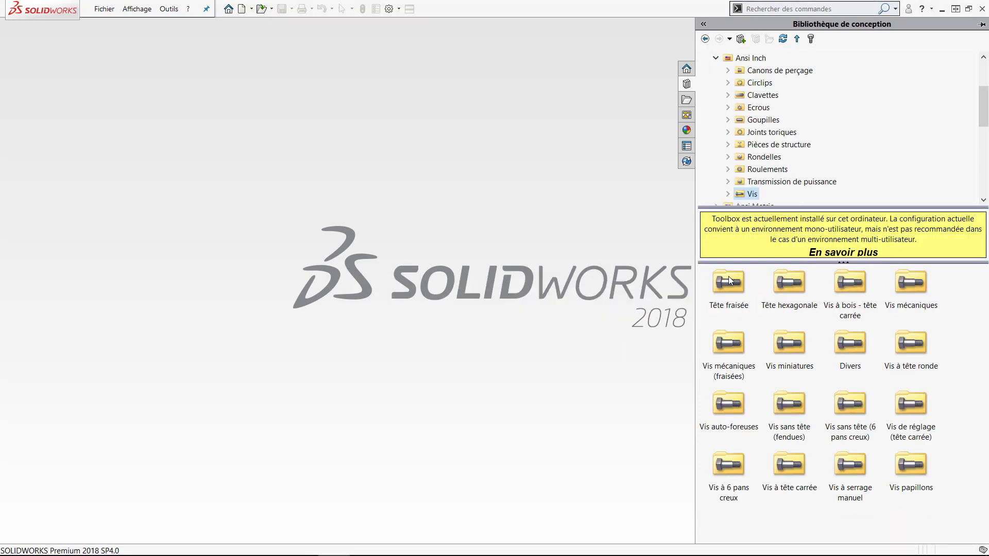
{"action": "double_click", "coordinate": [728, 280]}
{"action": "right_click", "coordinate": [732, 280]}
{"action": "left_click", "coordinate": [751, 299]}
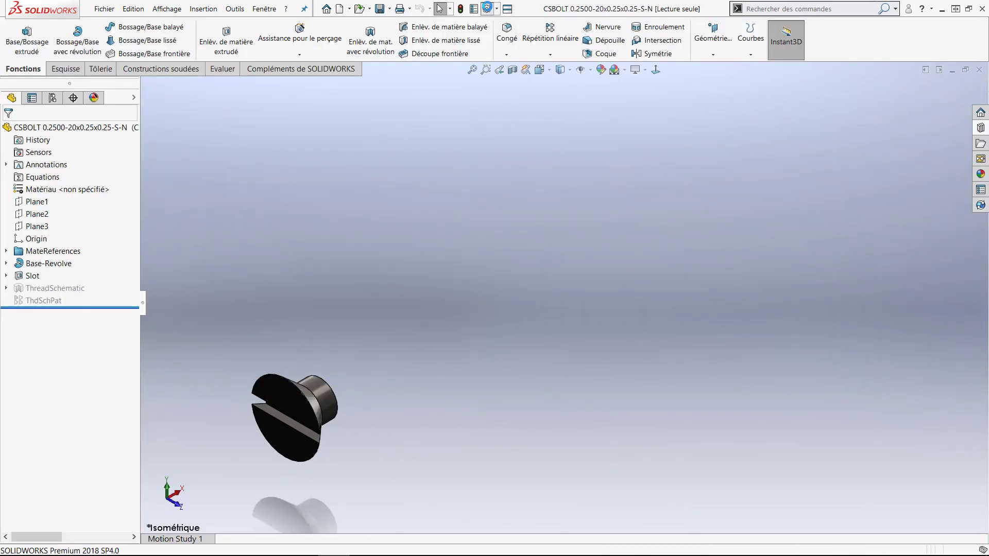
Examine the Hole Wizard/Toolbox settings in the system options
{"action": "left_click", "coordinate": [487, 9]}
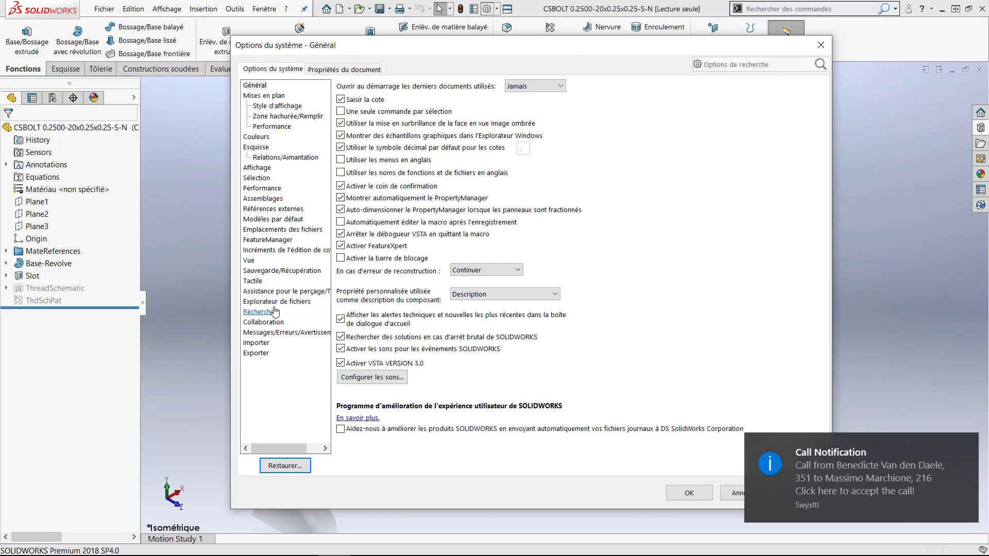
{"action": "left_click", "coordinate": [265, 291]}
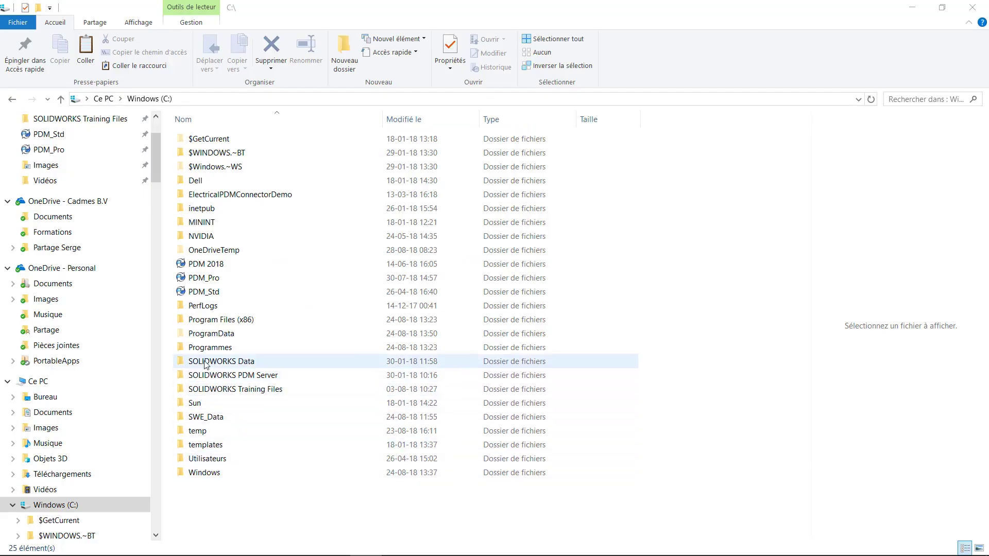
In Windows Explorer, browse to the folder C:\Program Files\SOLIDWORKS Corp\SOLIDWORKS\Toolbox\data utilities
{"action": "double_click", "coordinate": [205, 350]}
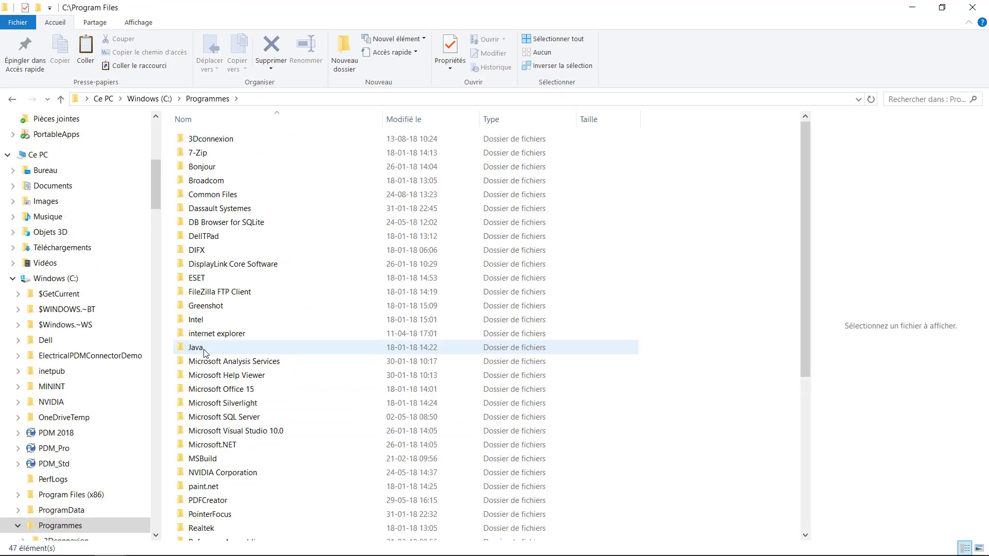
{"action": "scroll", "coordinate": [206, 353], "scroll_direction": "down", "scroll_amount": 6}
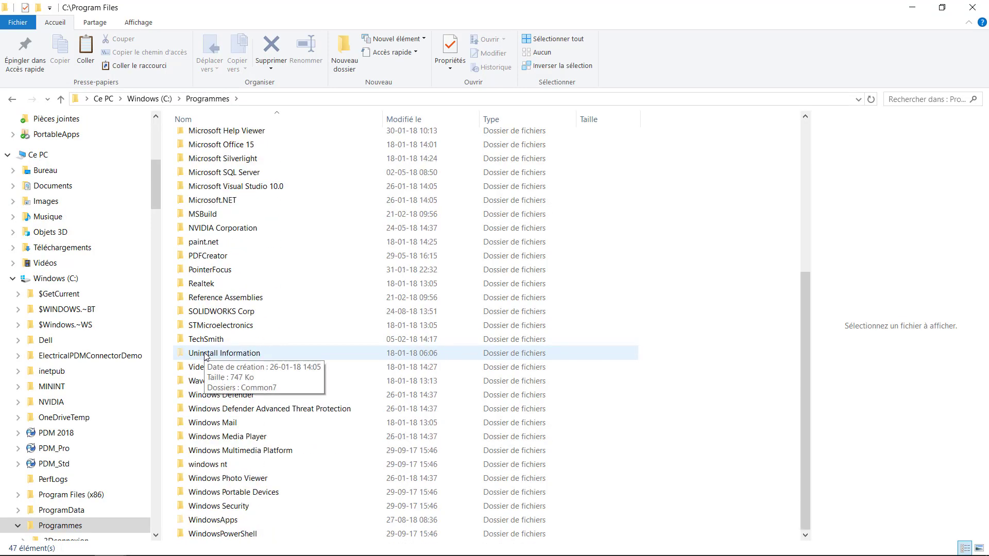
{"action": "double_click", "coordinate": [209, 312]}
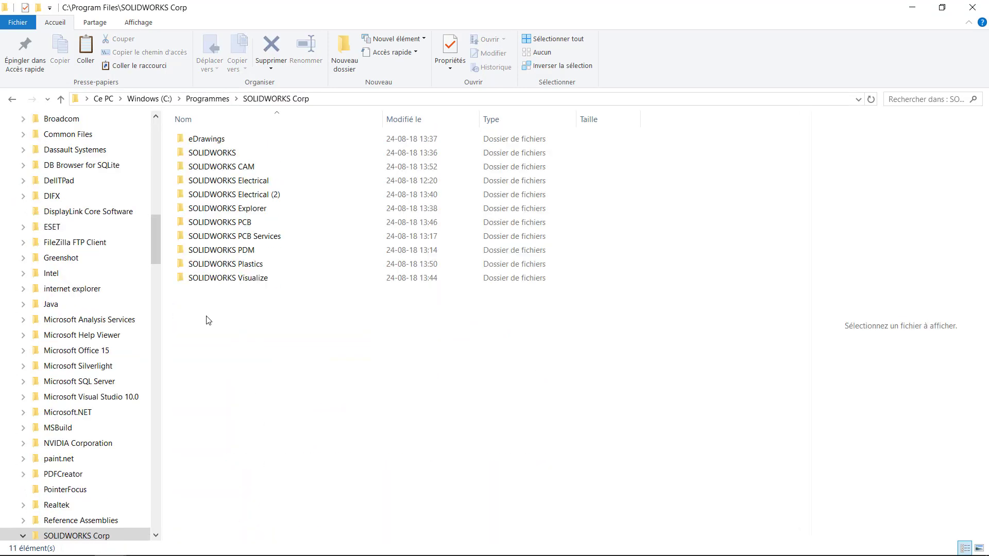
{"action": "double_click", "coordinate": [198, 153]}
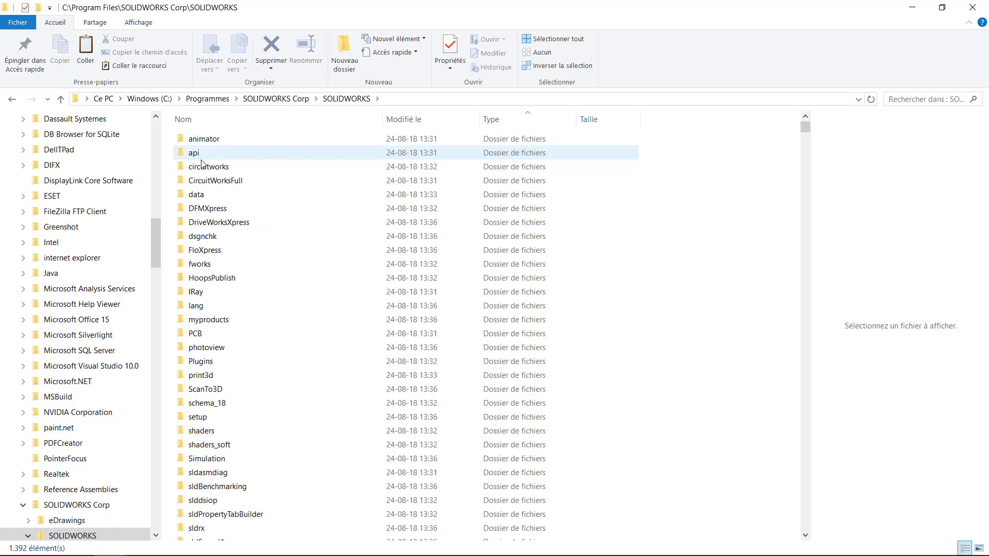
{"action": "scroll", "coordinate": [273, 371], "scroll_direction": "down", "scroll_amount": 4}
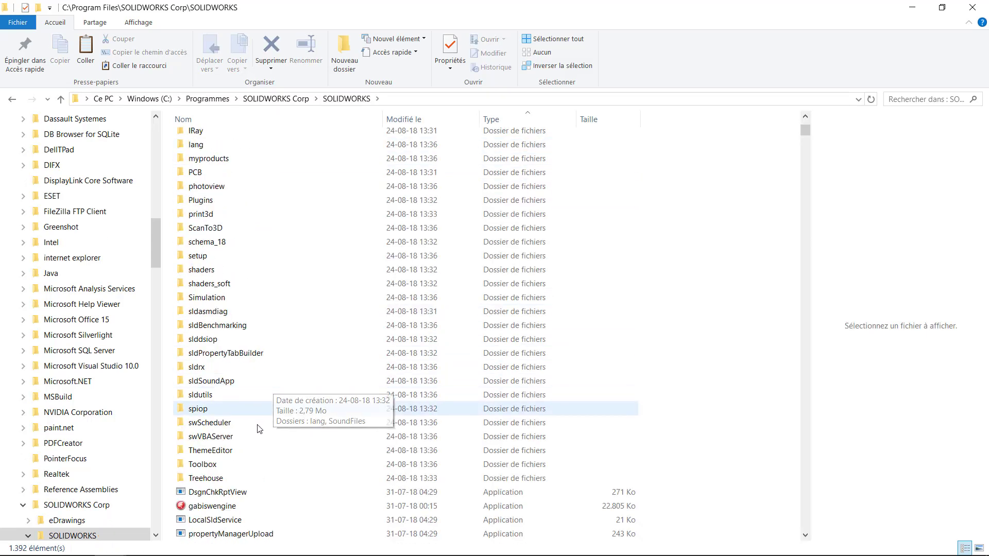
{"action": "double_click", "coordinate": [223, 463]}
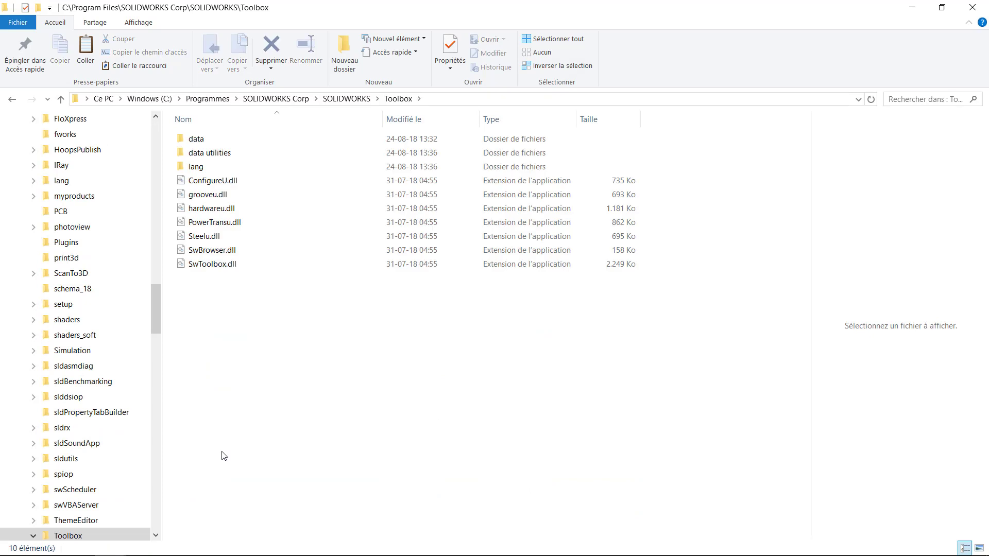
{"action": "double_click", "coordinate": [203, 153]}
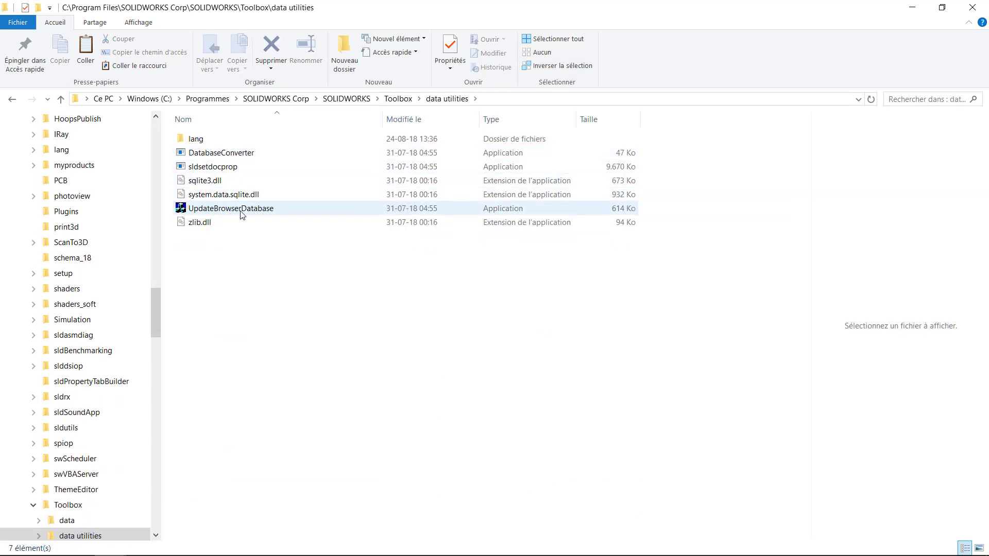
Run the UpdateBrowserDatabase application as administrator
{"action": "right_click", "coordinate": [280, 209]}
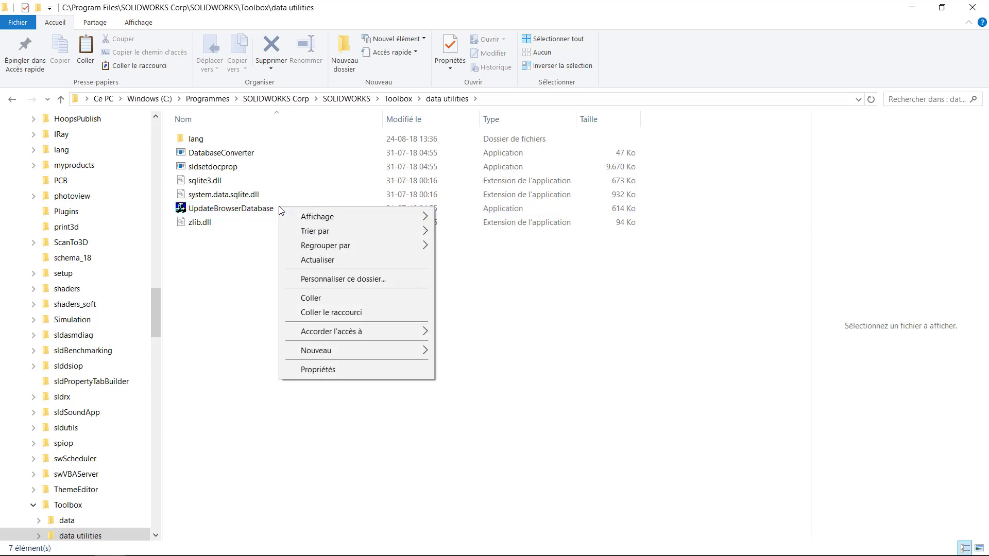
{"action": "left_click", "coordinate": [276, 208]}
{"action": "right_click", "coordinate": [279, 208]}
{"action": "left_click", "coordinate": [307, 235]}
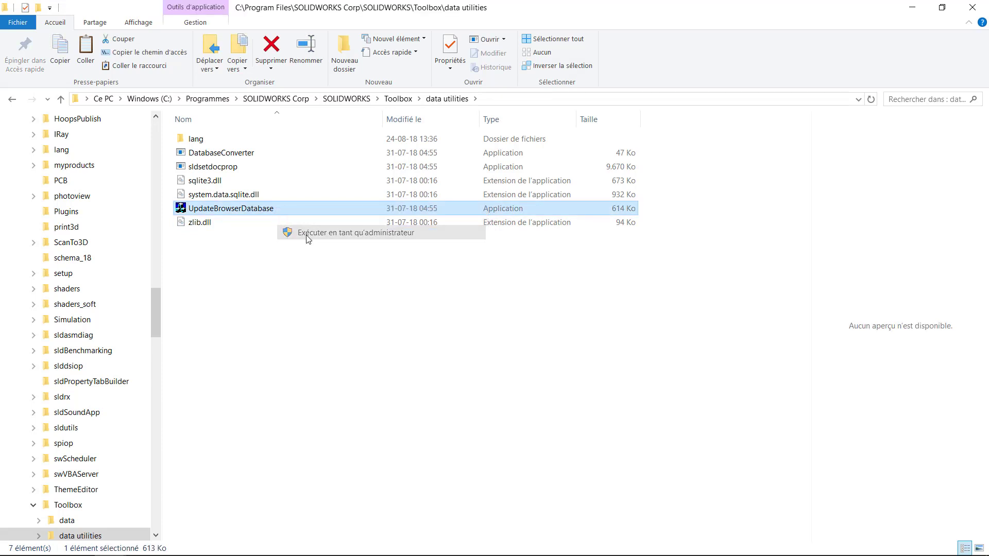
Choose swbrowser.sldedb in D:\Sauvegarde Toolbox\SOLIDWORKS Data\lang\english as the Toolbox database for updating
{"action": "left_click", "coordinate": [646, 236]}
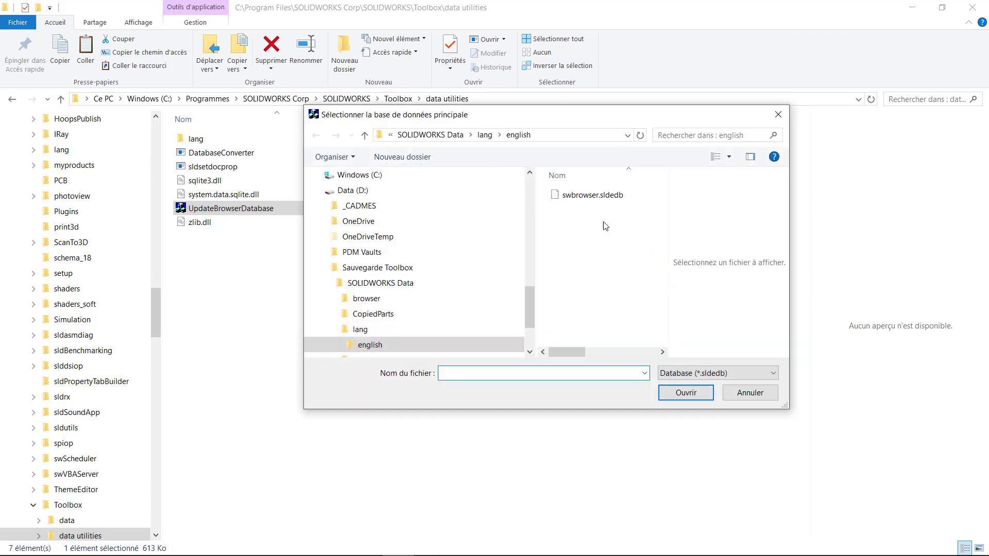
{"action": "scroll", "coordinate": [515, 294], "scroll_direction": "up", "scroll_amount": 1}
{"action": "left_click", "coordinate": [381, 242]}
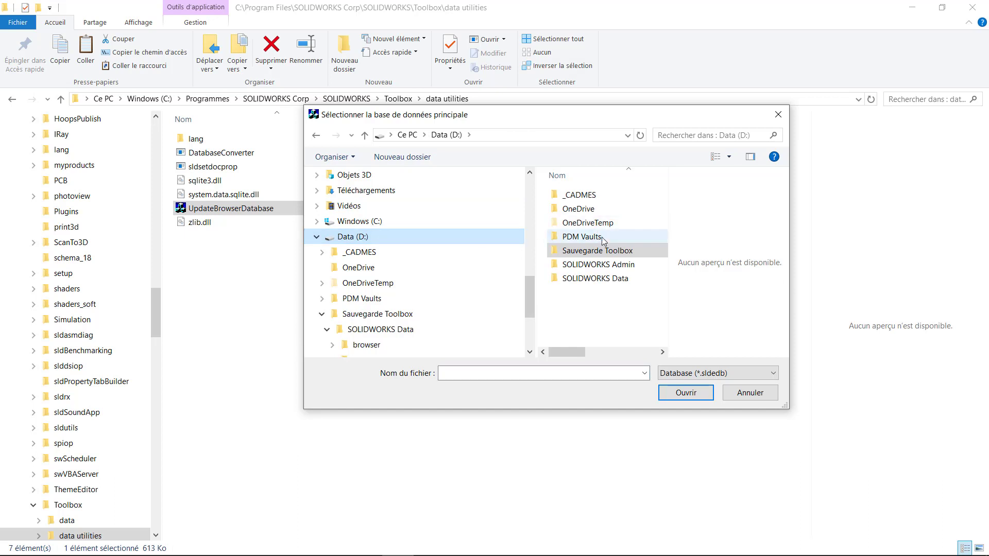
{"action": "double_click", "coordinate": [599, 250]}
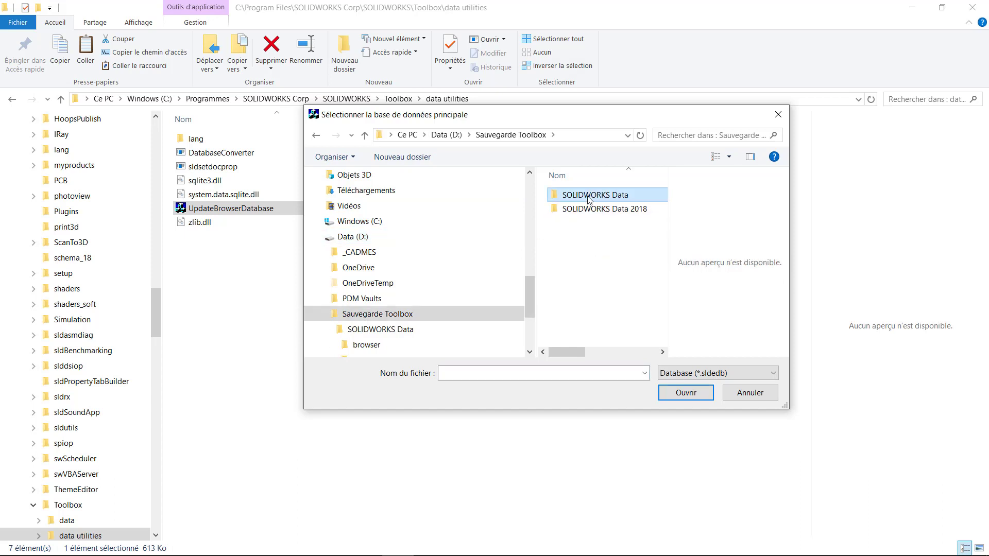
{"action": "double_click", "coordinate": [589, 197]}
{"action": "double_click", "coordinate": [569, 223]}
{"action": "double_click", "coordinate": [569, 195]}
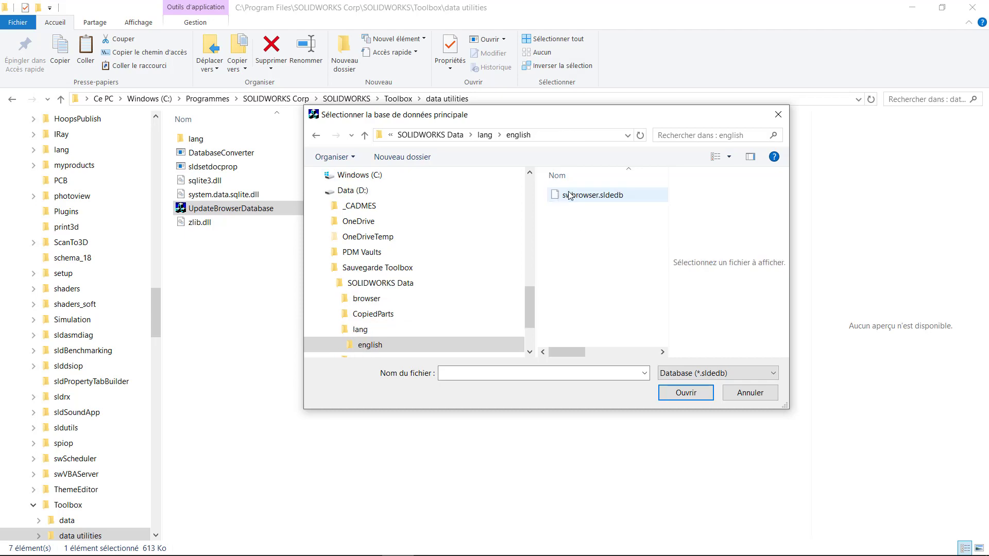
{"action": "left_click", "coordinate": [573, 197]}
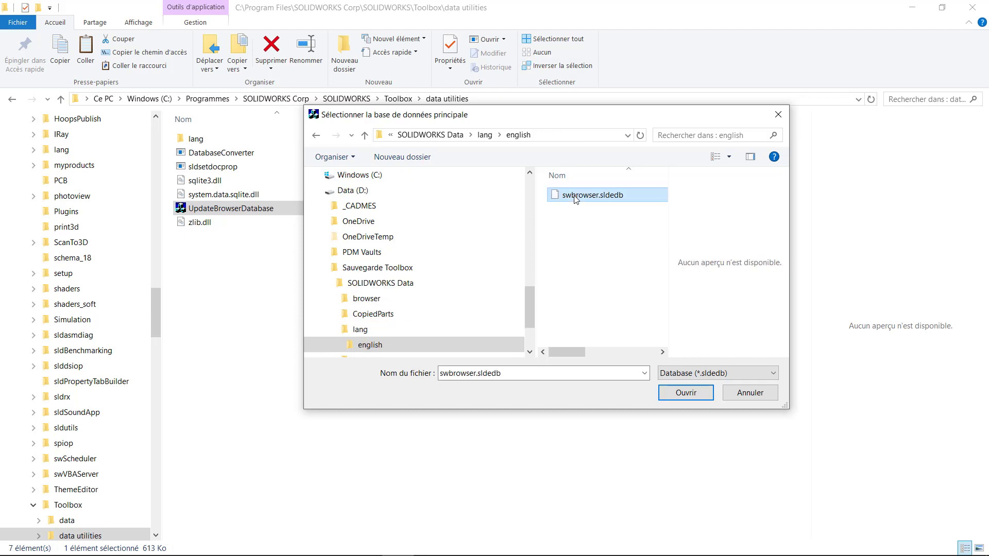
{"action": "left_click", "coordinate": [701, 394]}
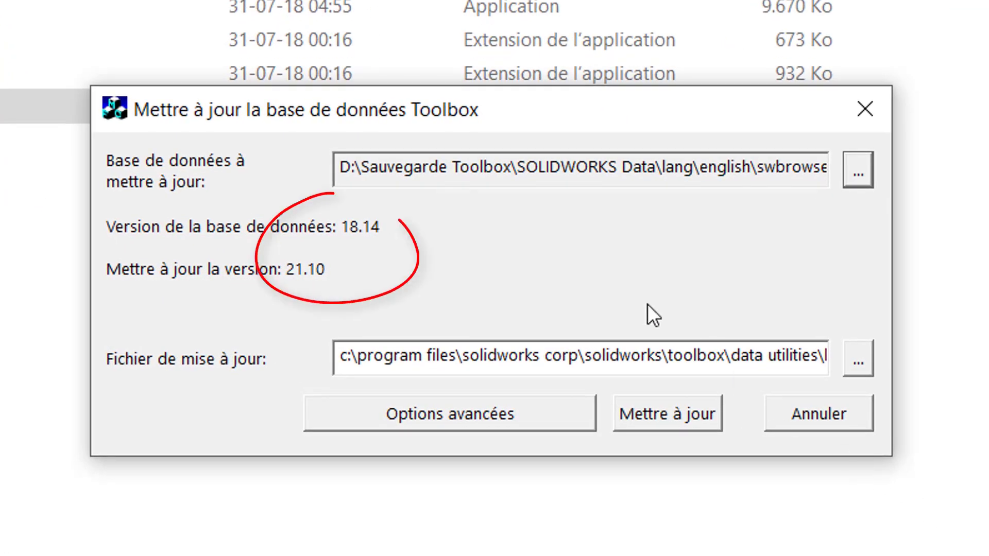